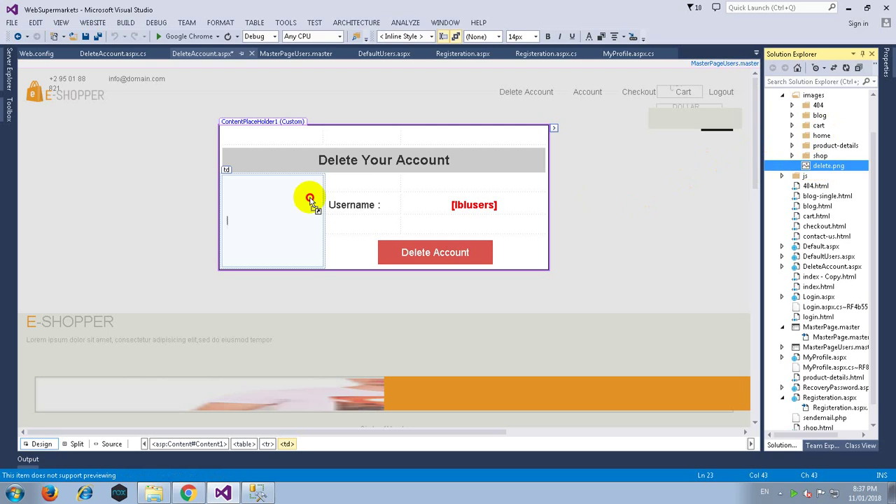
# Insert delete.png beside the username, resize it to about 143x126, save, and open its handler code.
pyautogui.click(490, 263)
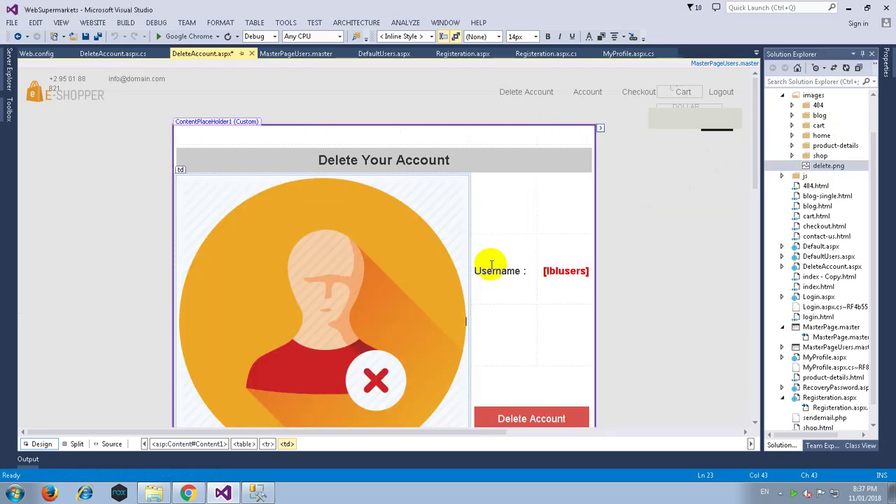
pyautogui.scroll(-4, 430, 310)
pyautogui.moveTo(468, 331); pyautogui.dragTo(270, 129)
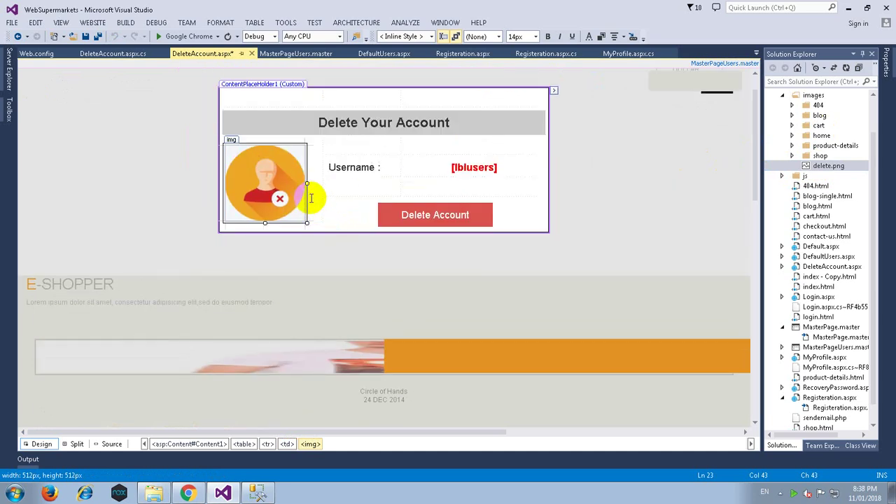
pyautogui.click(315, 194)
pyautogui.click(97, 35)
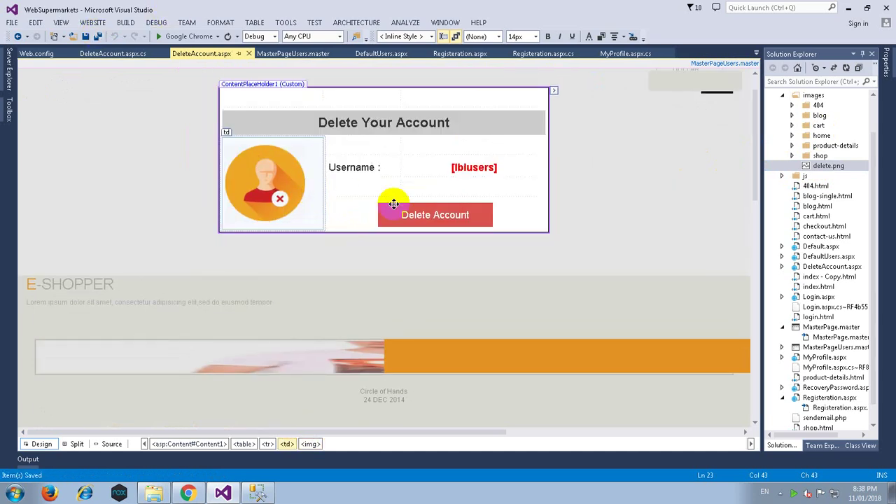
pyautogui.doubleClick(430, 216)
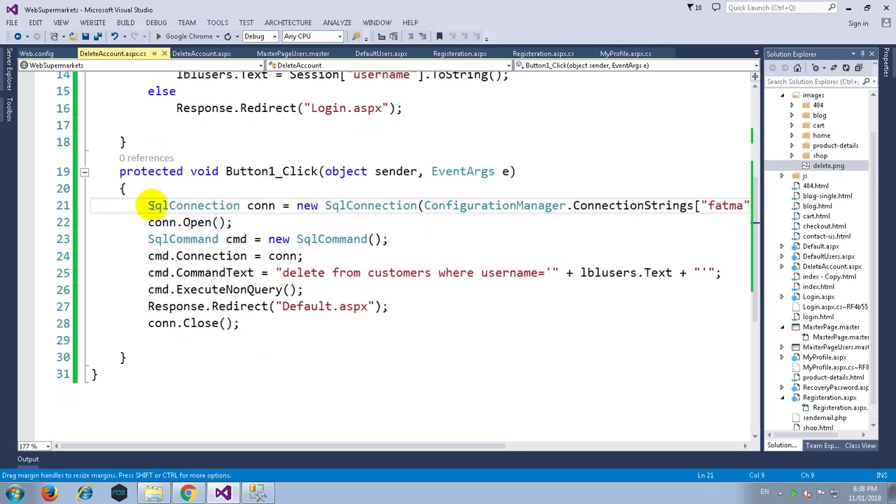
# Highlight the connection setup, delete-from-customers query and ExecuteNonQuery call, then save all.
pyautogui.moveTo(148, 205); pyautogui.dragTo(411, 270)
pyautogui.click(282, 273)
pyautogui.moveTo(282, 274); pyautogui.dragTo(426, 273)
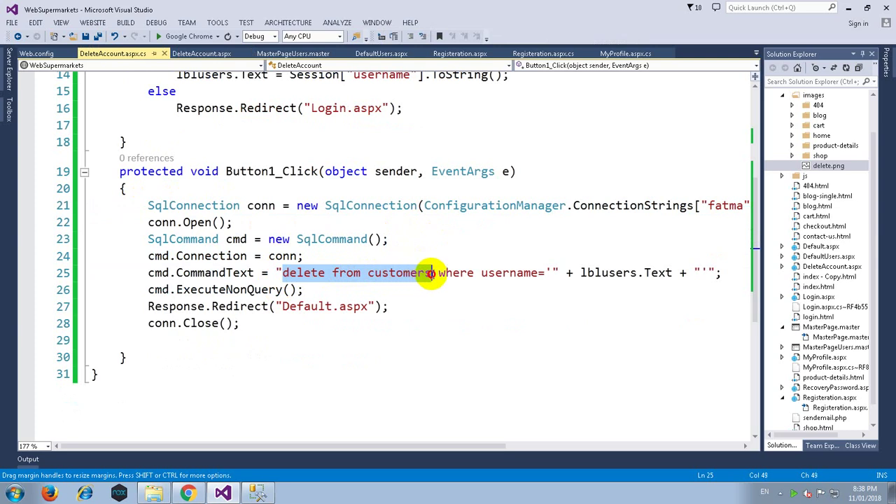
pyautogui.doubleClick(524, 272)
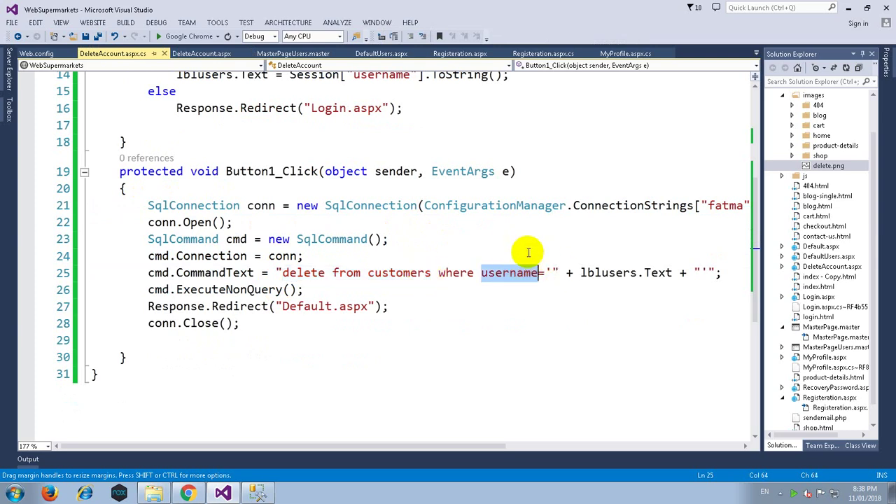
pyautogui.moveTo(144, 290); pyautogui.dragTo(373, 308)
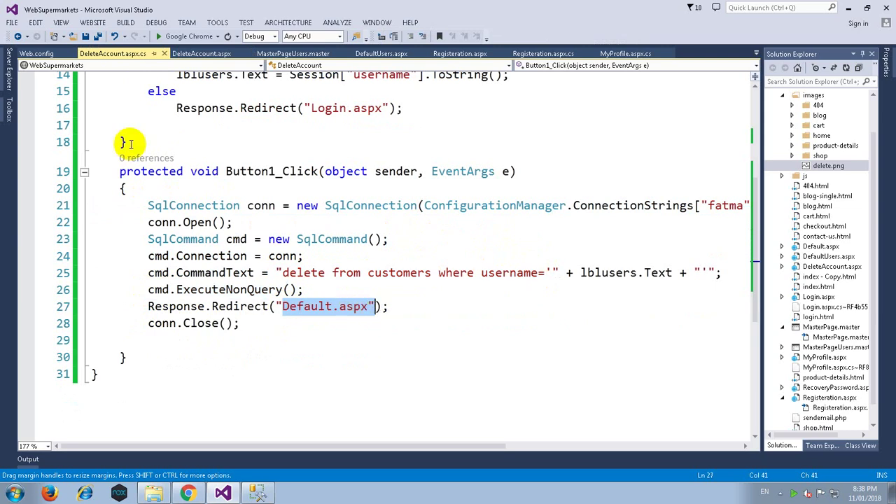
pyautogui.click(97, 37)
# Move through the taskbar apps back to Chrome and focus the address bar.
pyautogui.click(188, 493)
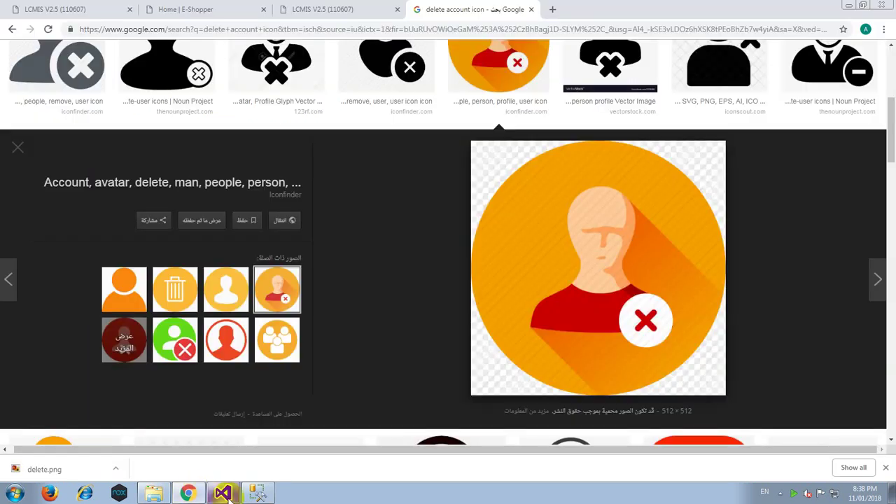
pyautogui.click(223, 493)
pyautogui.click(257, 494)
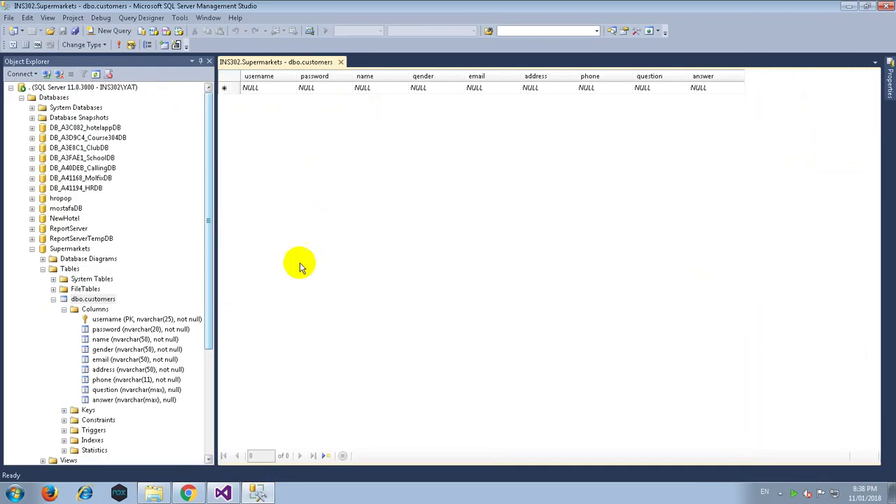
pyautogui.click(187, 494)
pyautogui.click(369, 8)
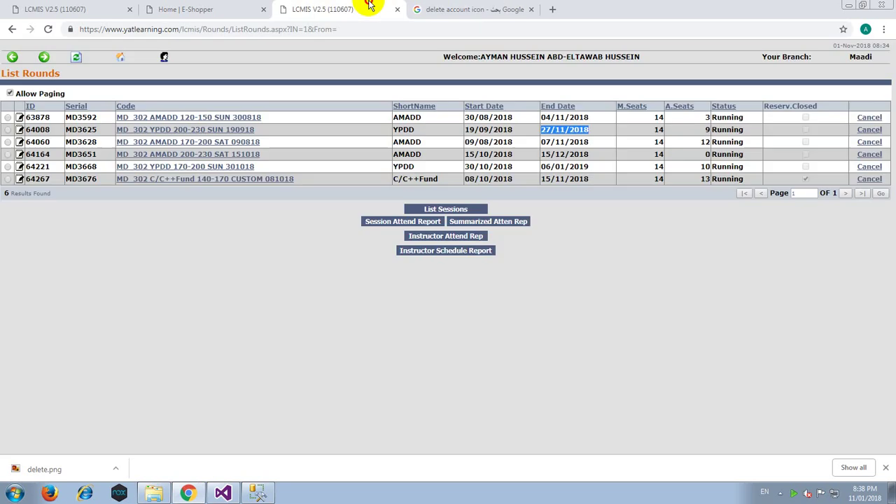
pyautogui.click(515, 13)
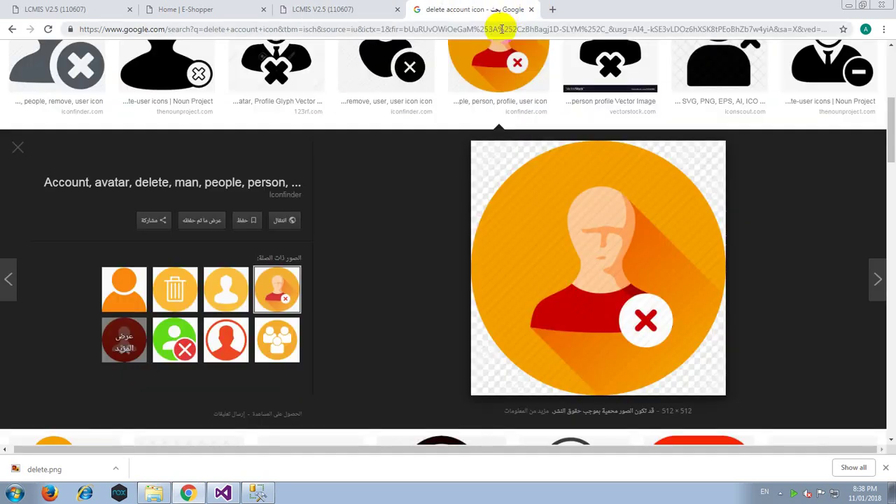
pyautogui.hotkey('ctrl', 'l')
# Load smarterasp.net and start entering the username on its login page.
pyautogui.write('smarterasp.net')
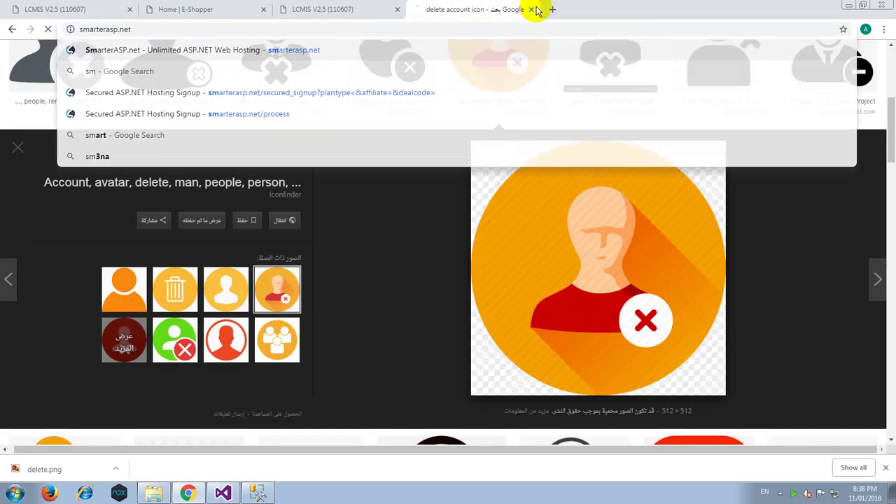
pyautogui.press('Return')
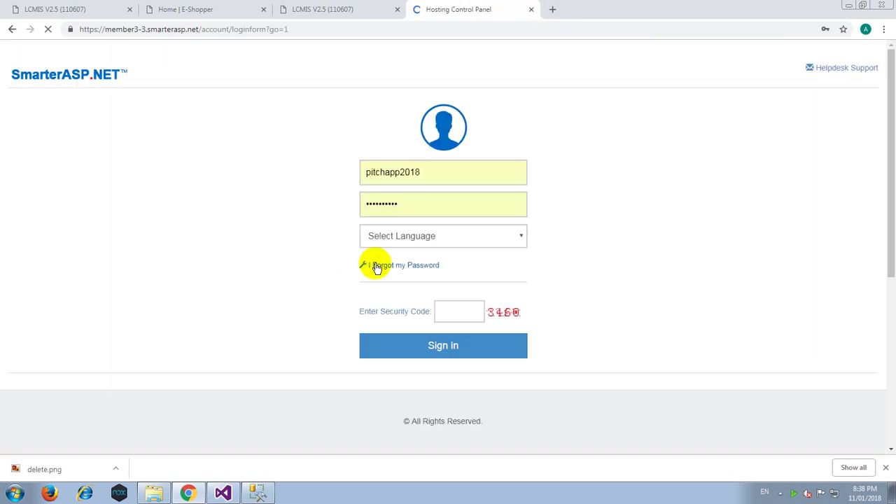
pyautogui.doubleClick(430, 171)
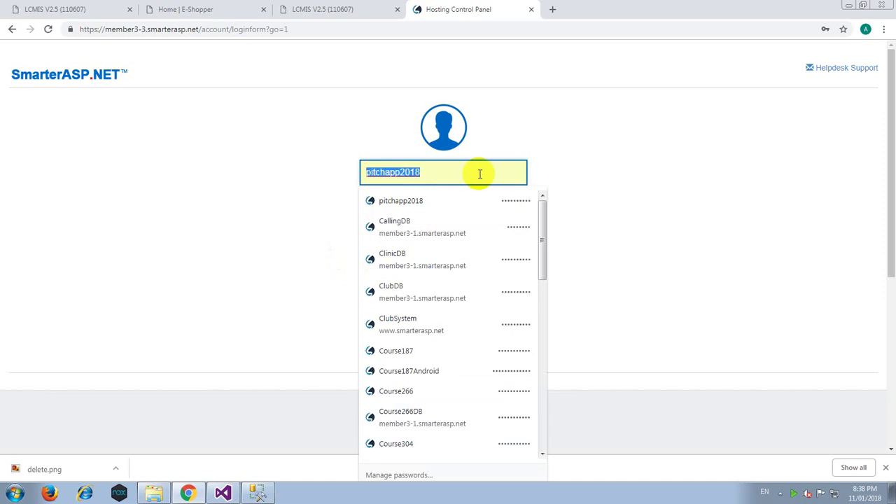
pyautogui.write('S')
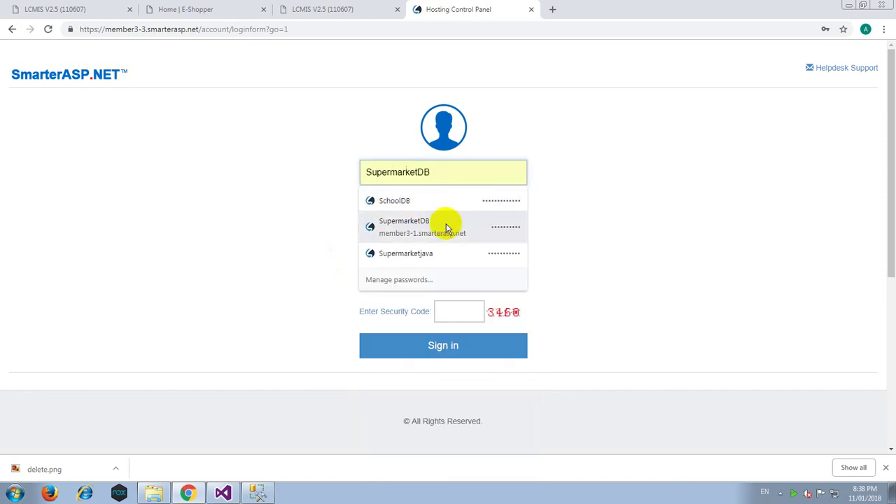
pyautogui.press('BackSpace')
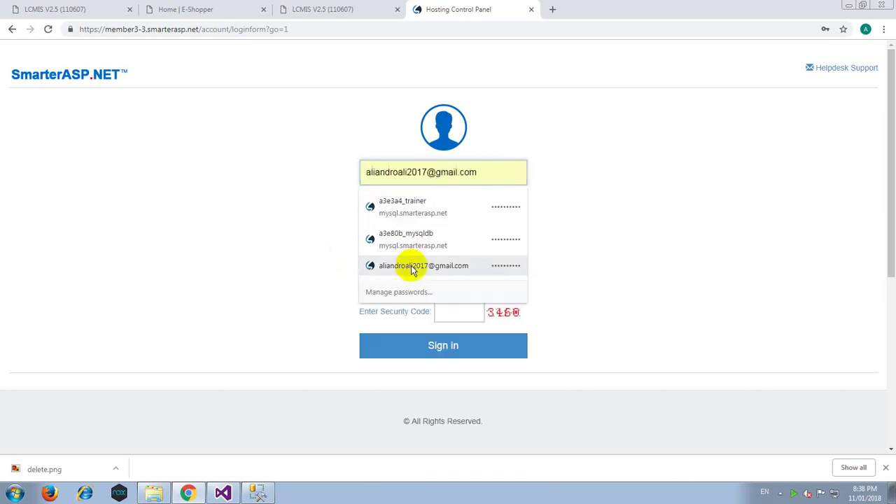
# Sign in with the saved autofill credentials and the shown security code.
pyautogui.click(413, 265)
pyautogui.click(464, 311)
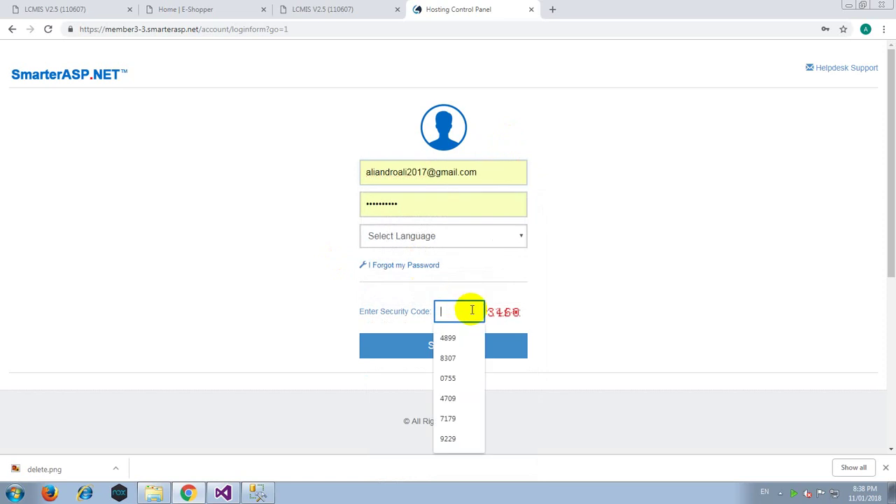
pyautogui.write('3460')
pyautogui.press('Return')
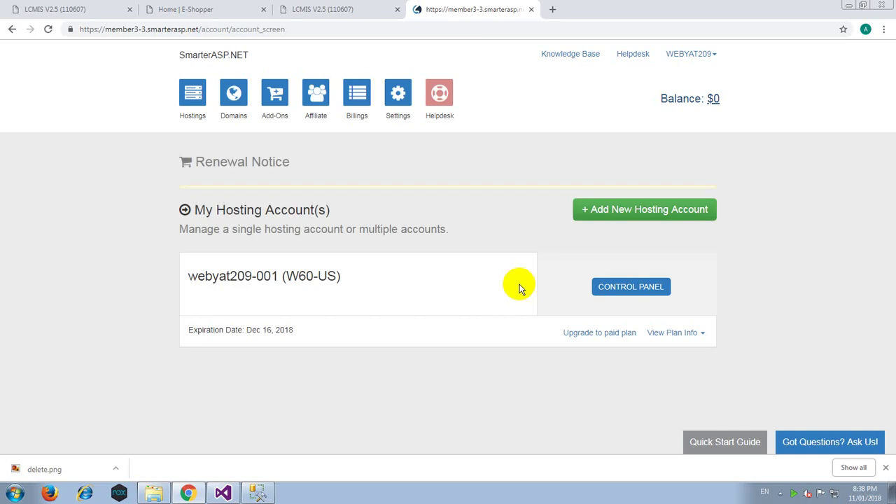
# Go to the hosting Control Panel's Databases page.
pyautogui.click(633, 359)
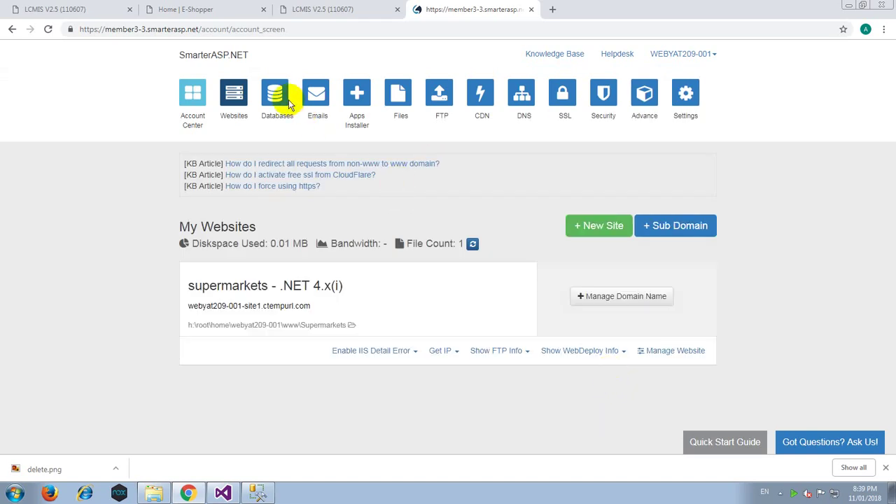
pyautogui.click(312, 112)
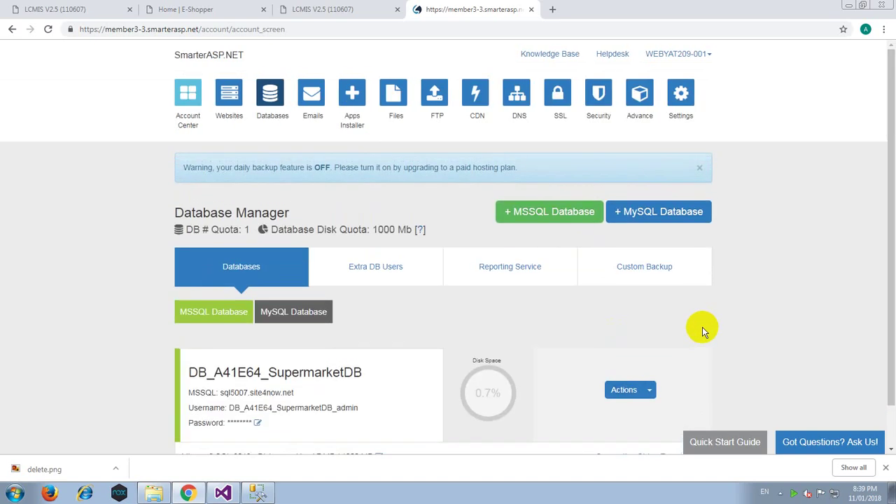
pyautogui.scroll(-1, 672, 343)
# Back up SupermarketDB with the backup file name FinalBC.
pyautogui.click(651, 345)
pyautogui.scroll(-1, 651, 353)
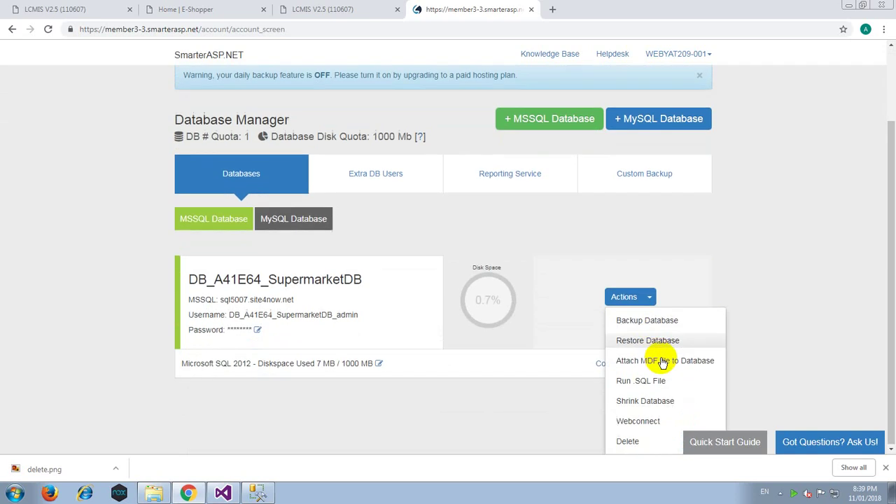
pyautogui.click(647, 320)
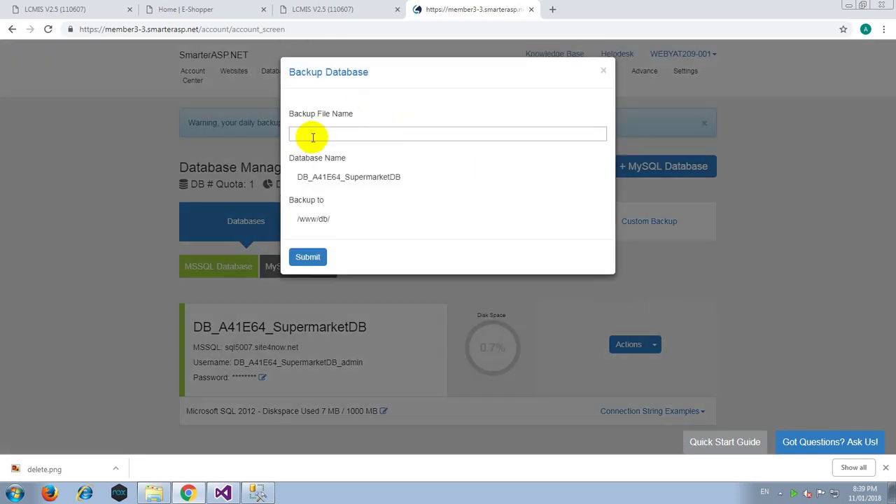
pyautogui.click(313, 137)
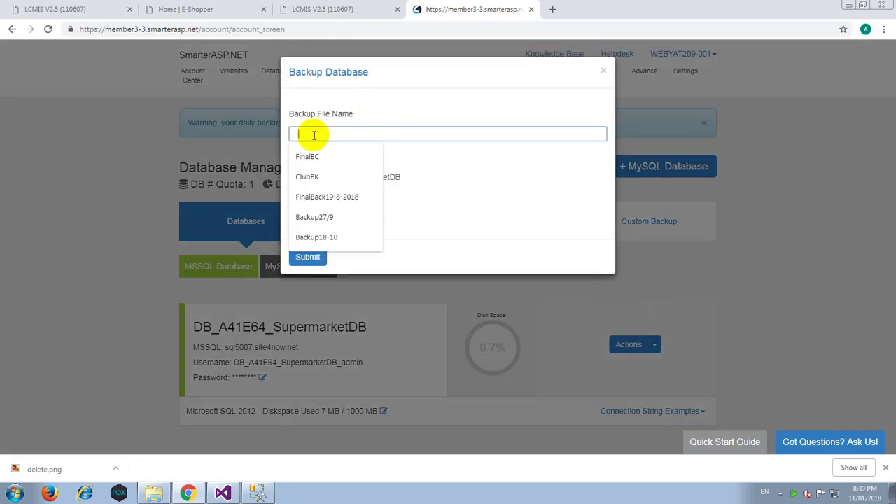
pyautogui.click(315, 154)
pyautogui.click(312, 256)
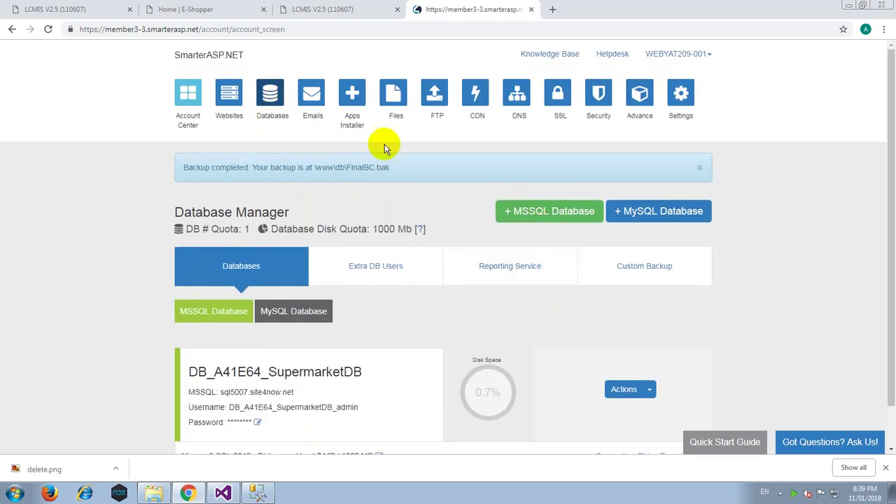
# Open the db folder in File Manager and download FinalBC.bak, then switch to Management Studio.
pyautogui.click(396, 98)
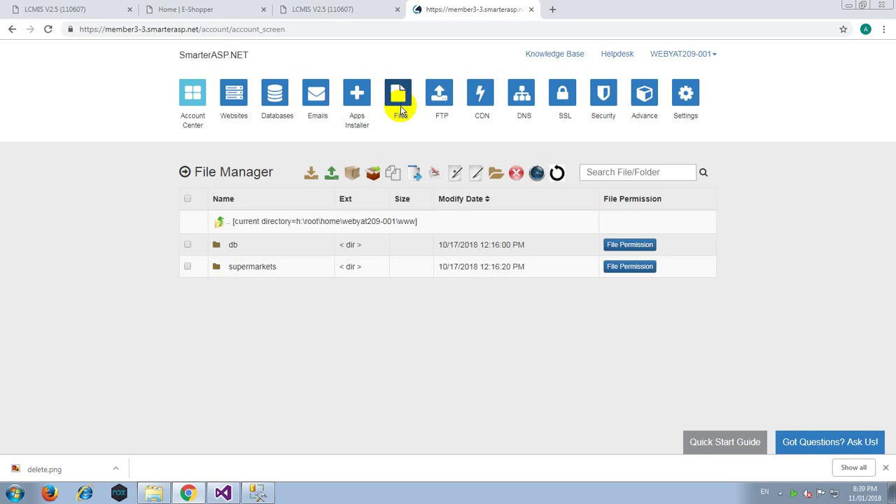
pyautogui.click(232, 245)
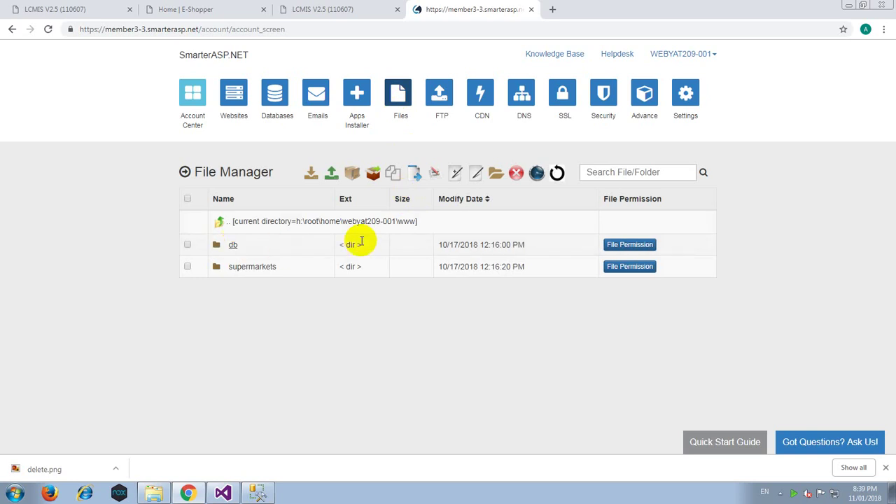
pyautogui.click(187, 245)
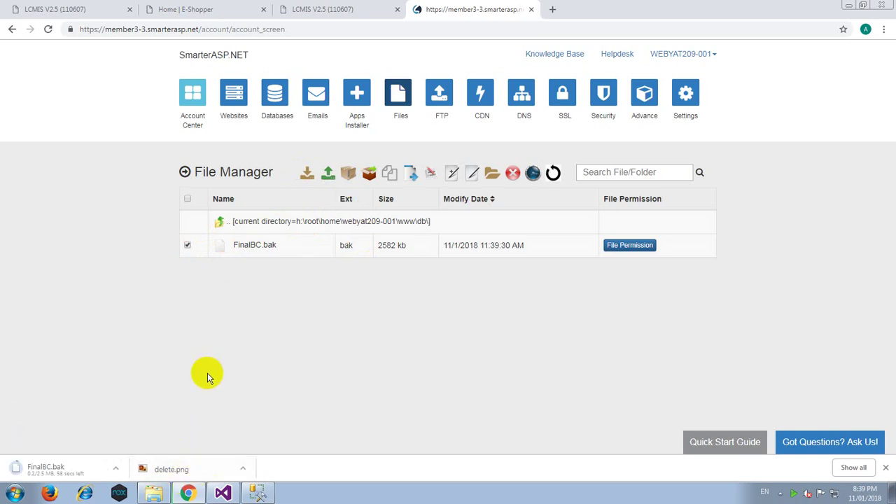
pyautogui.click(258, 492)
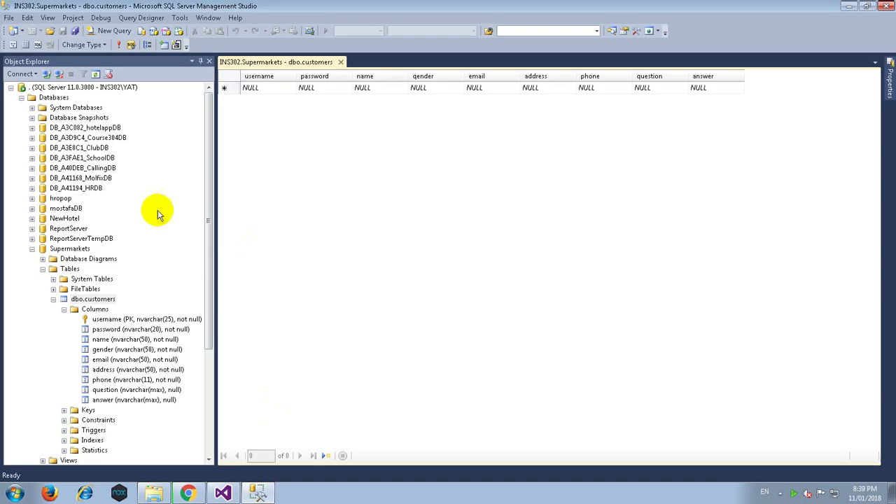
# Select the local Supermarkets database, delete it and confirm the drop.
pyautogui.click(31, 249)
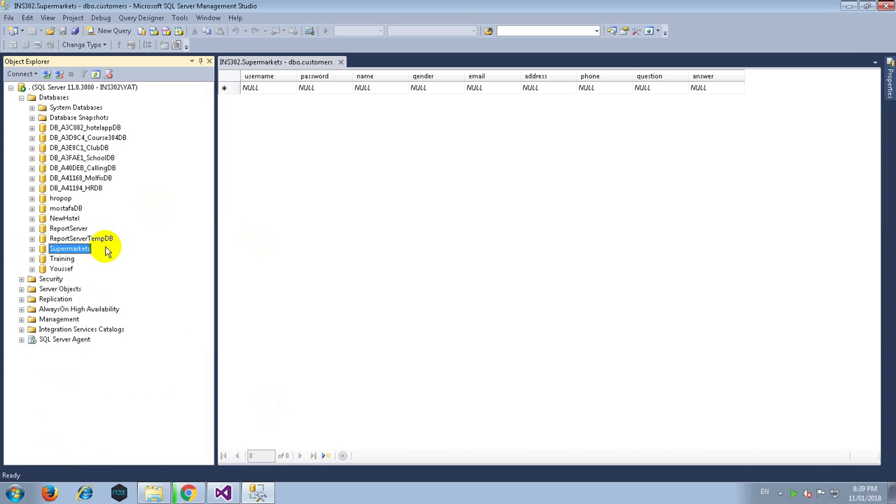
pyautogui.press('Delete')
pyautogui.press('Return')
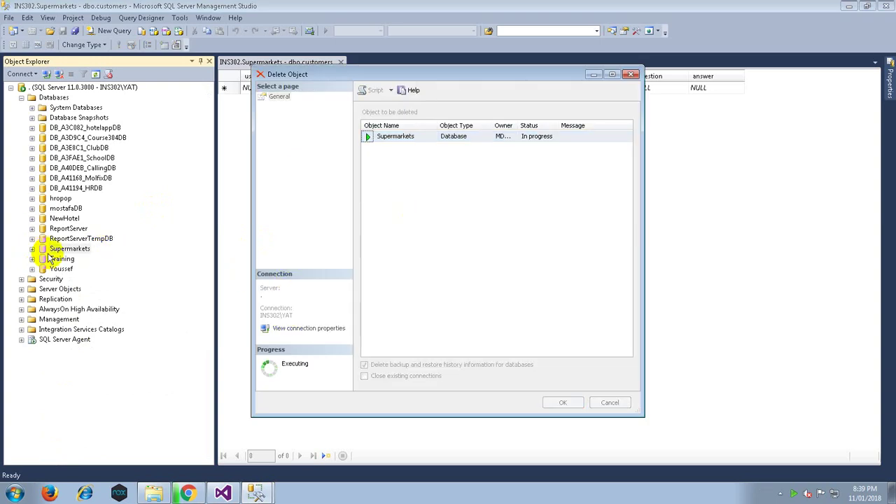
pyautogui.click(233, 494)
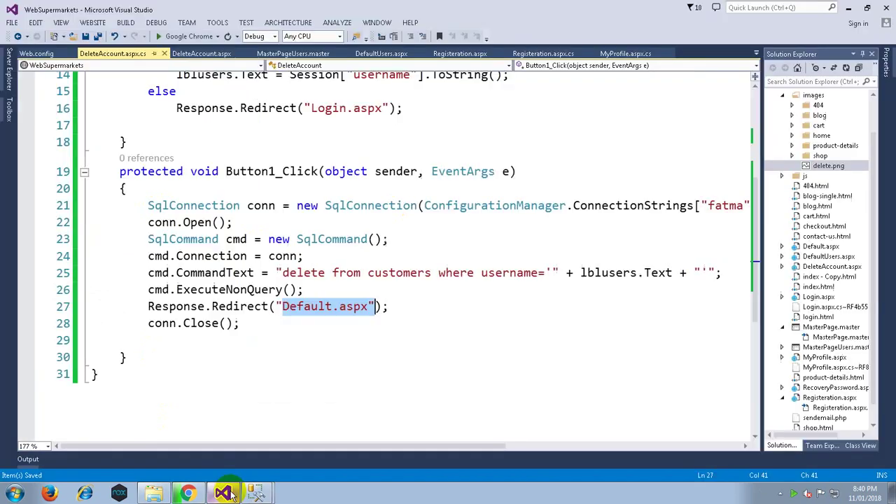
# Return to Chrome's SmarterASP.NET File Manager with FinalBC.bak downloaded.
pyautogui.click(187, 494)
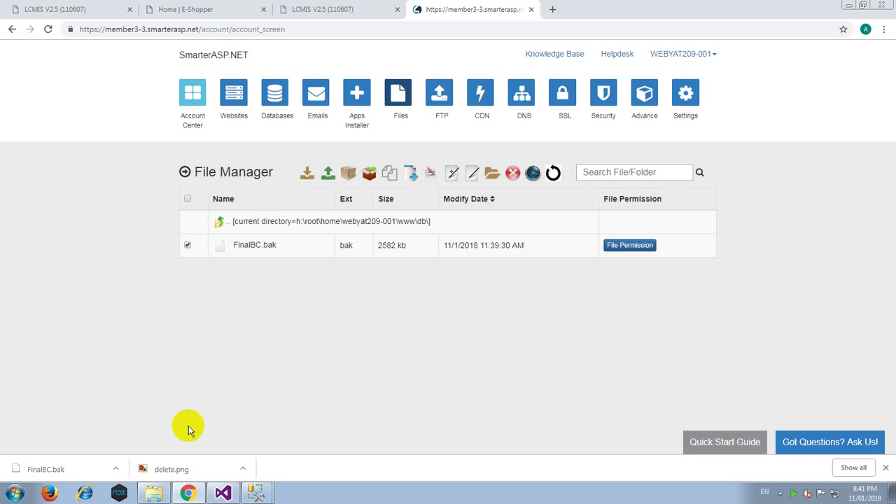
# Locate the downloaded FinalBC.bak in its folder and paste a copy into D:\Web Developer.
pyautogui.click(115, 468)
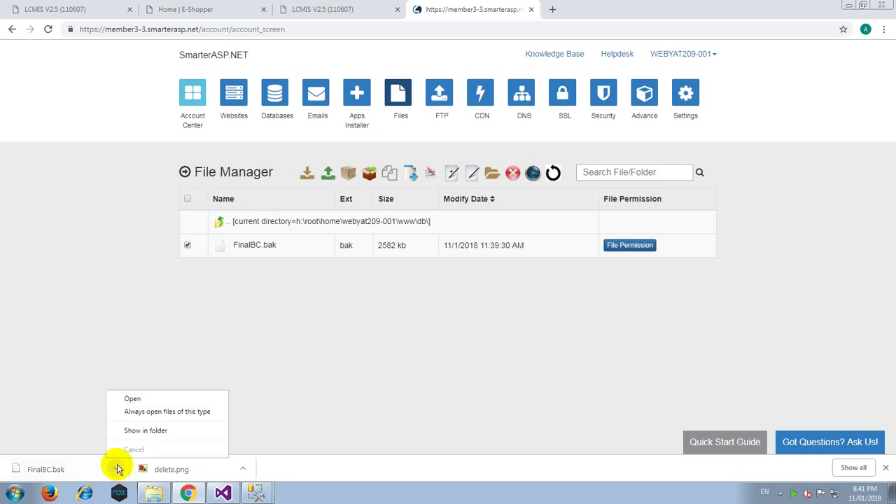
pyautogui.click(145, 430)
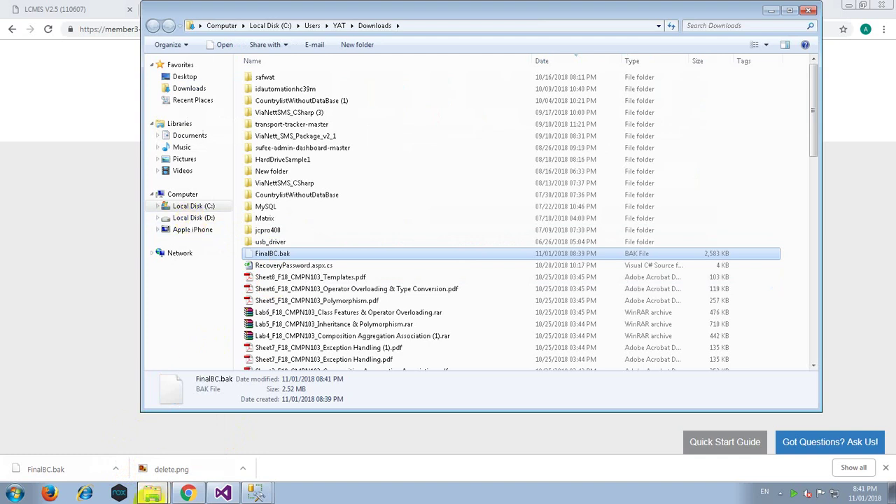
pyautogui.click(144, 460)
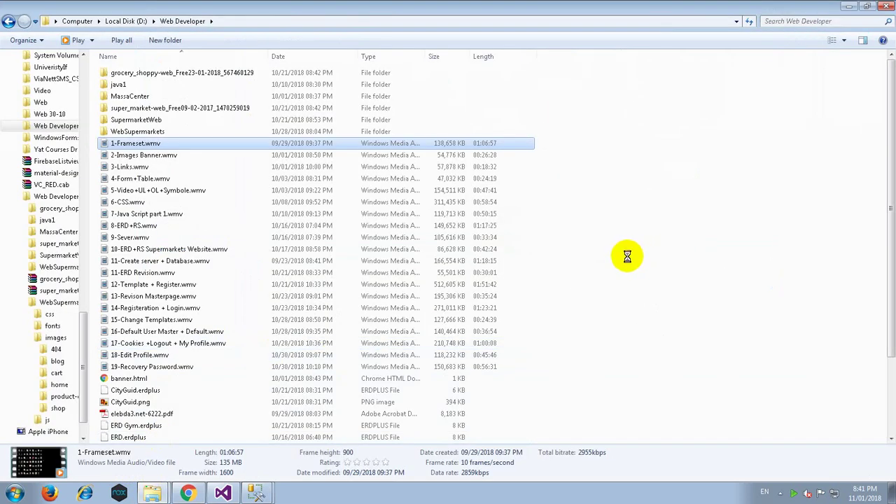
pyautogui.hotkey('ctrl', 'v')
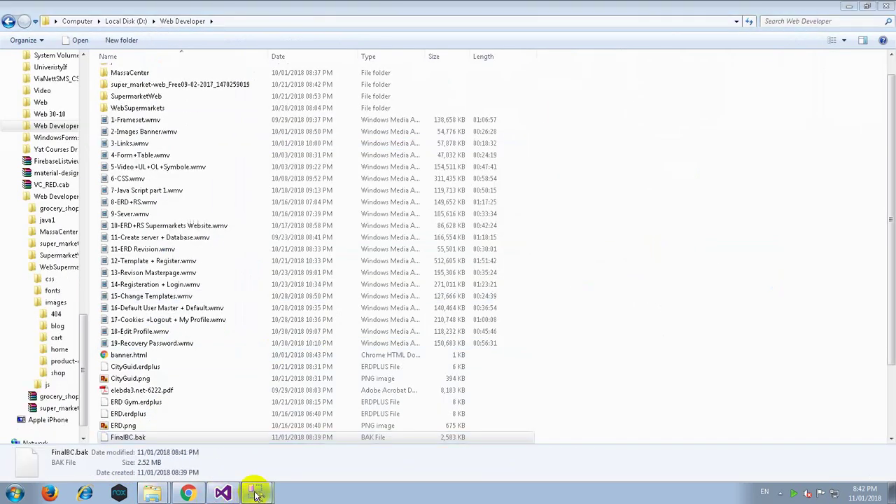
pyautogui.click(258, 494)
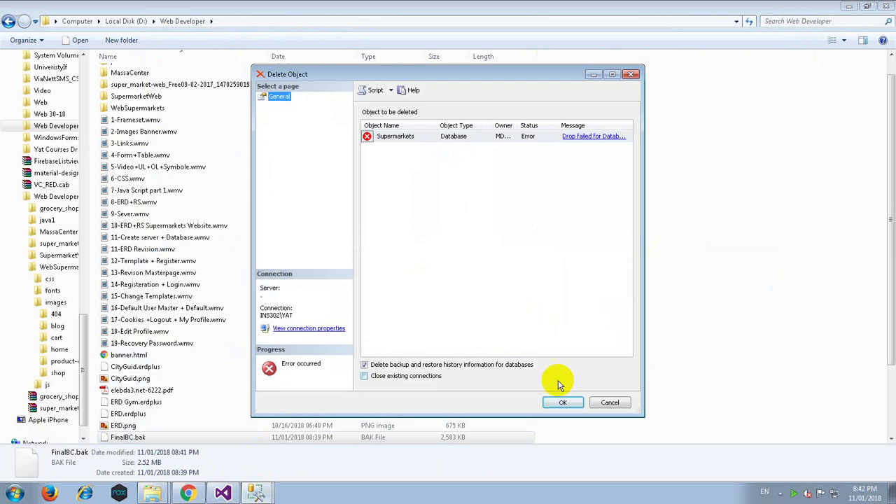
# Rerun the Supermarkets database drop from the Delete Object dialog.
pyautogui.click(563, 402)
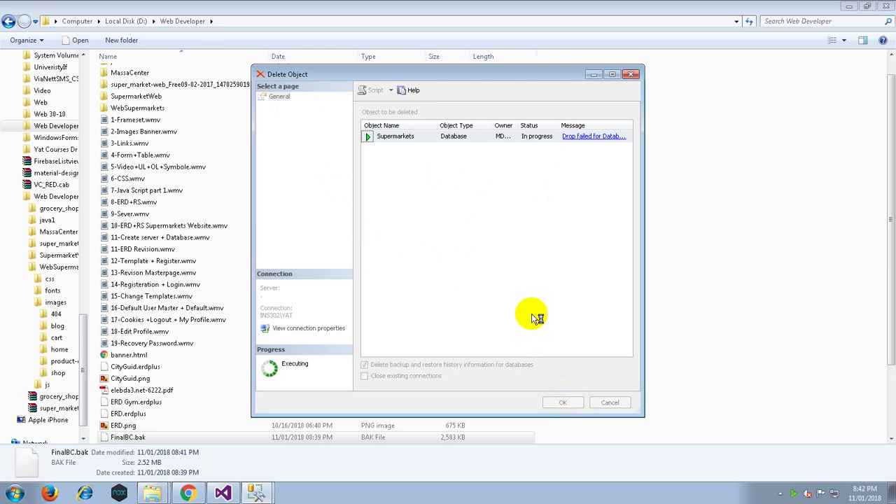
pyautogui.click(256, 492)
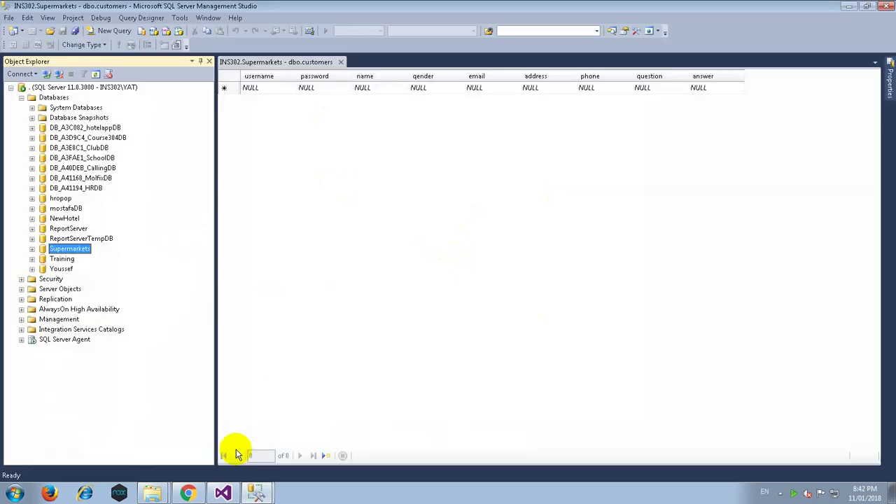
pyautogui.rightClick(50, 89)
# Start a Restore Database from a backup device and add a backup file.
pyautogui.click(49, 97)
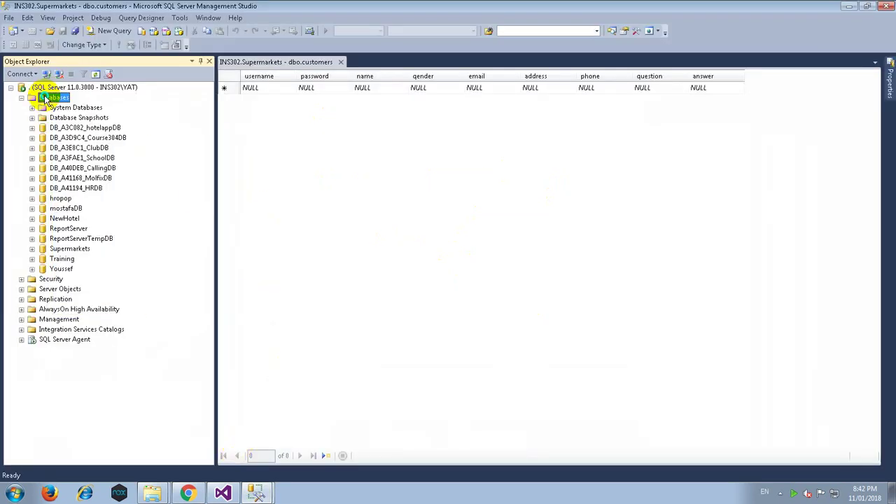
pyautogui.rightClick(49, 97)
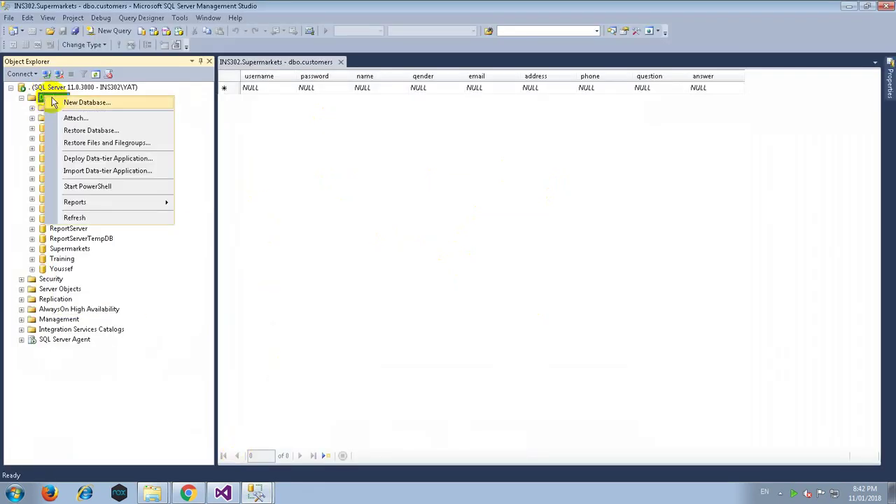
pyautogui.click(102, 133)
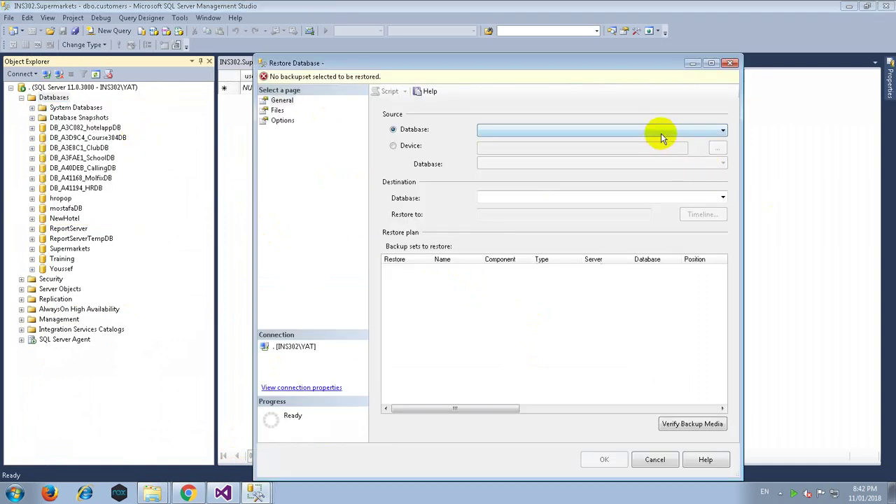
pyautogui.click(413, 146)
pyautogui.click(717, 149)
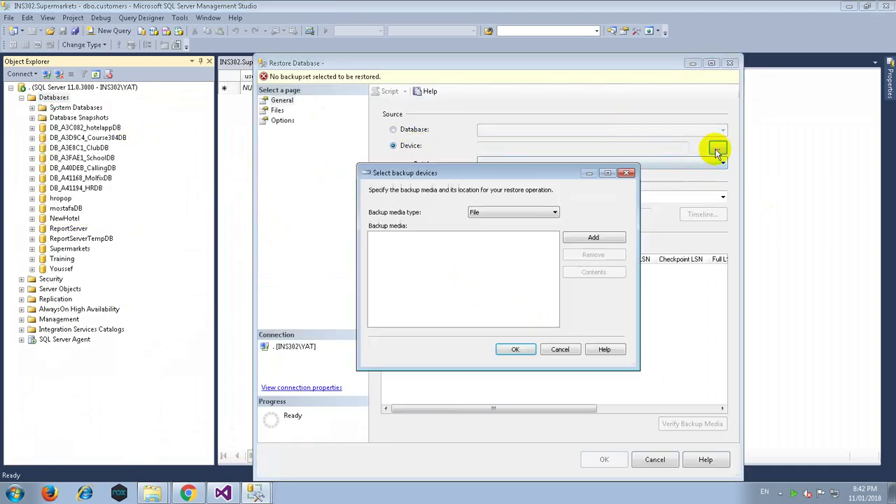
pyautogui.click(583, 238)
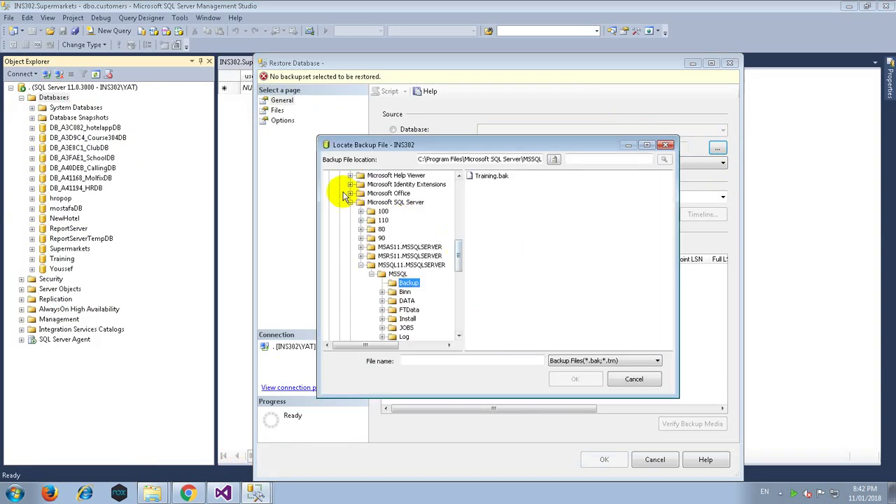
# Browse to the D:\Web Developer folder and pick FinalBC.bak.
pyautogui.click(350, 194)
pyautogui.moveTo(461, 260); pyautogui.dragTo(459, 177)
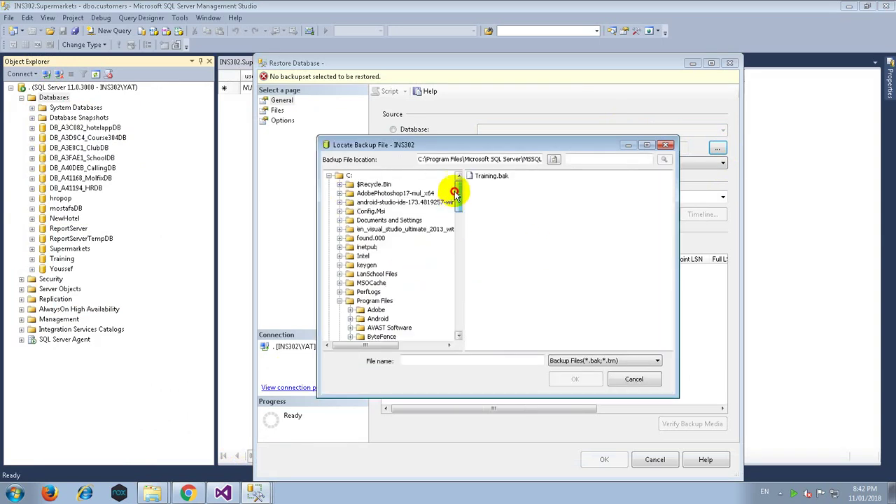
pyautogui.click(329, 176)
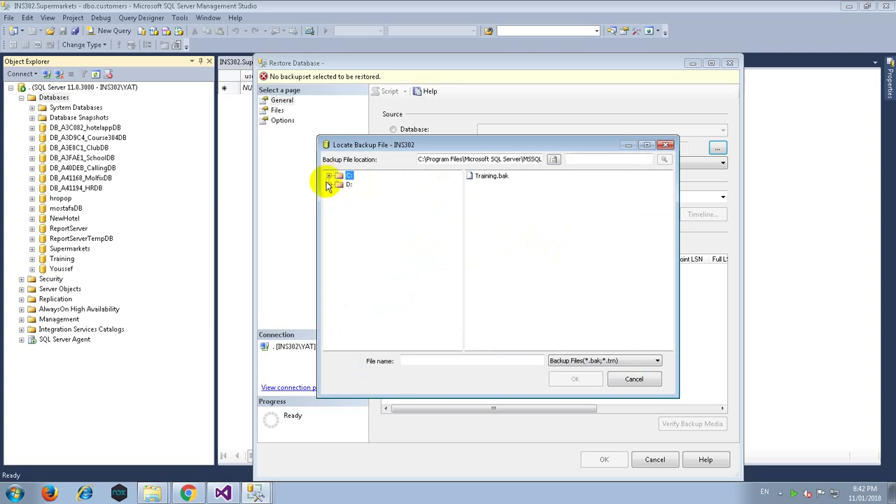
pyautogui.click(329, 176)
pyautogui.scroll(-3, 388, 297)
pyautogui.scroll(-10, 385, 298)
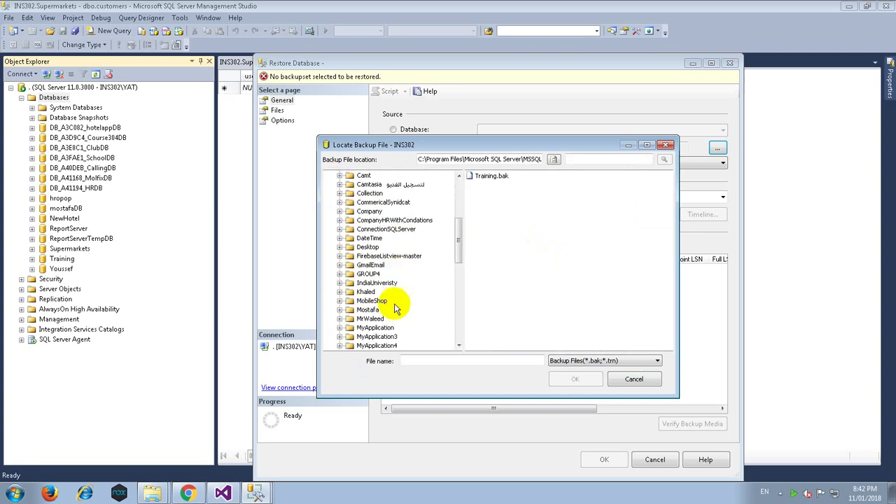
pyautogui.scroll(-3, 387, 319)
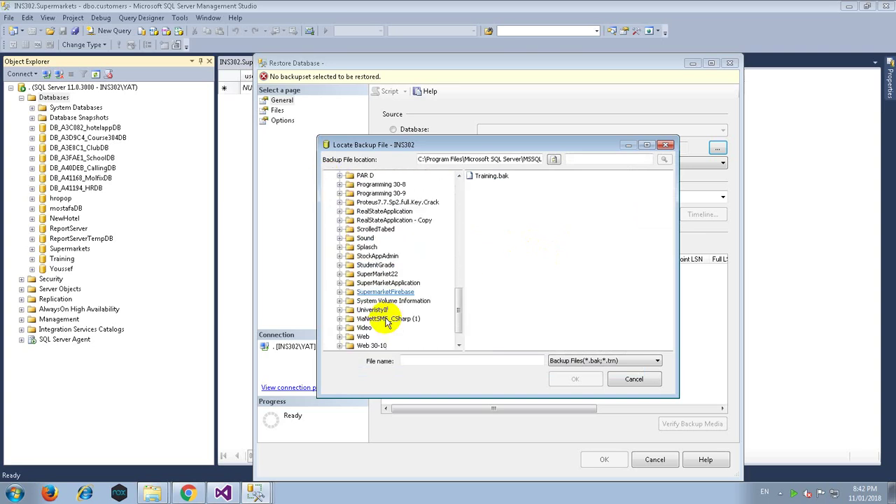
pyautogui.click(378, 327)
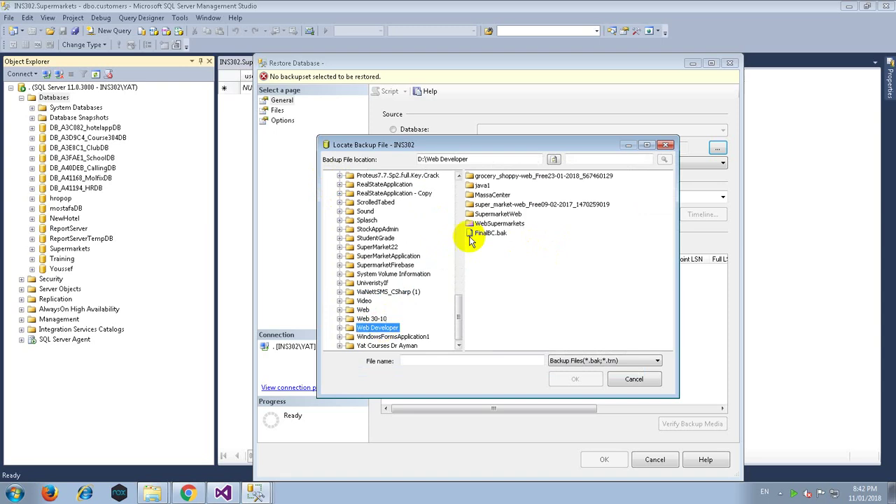
pyautogui.click(482, 233)
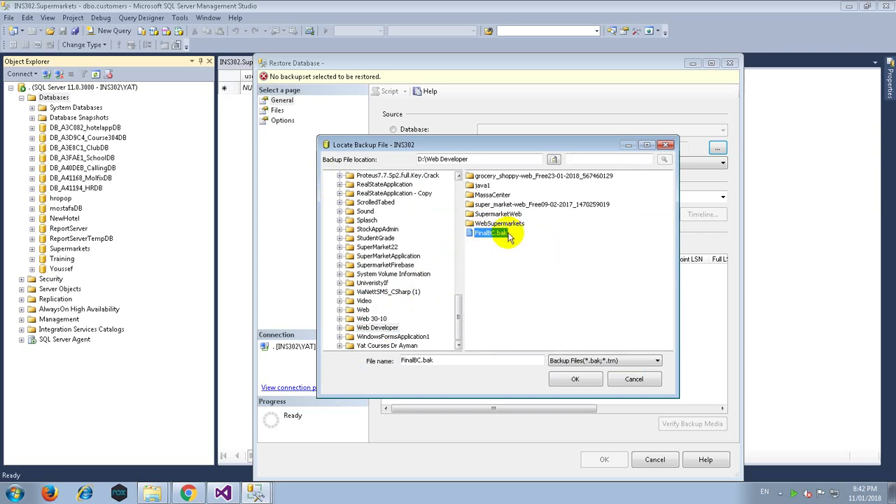
# Confirm the FinalBC.bak media and run the restore of DB_A41E64_SupermarketDB.
pyautogui.click(575, 379)
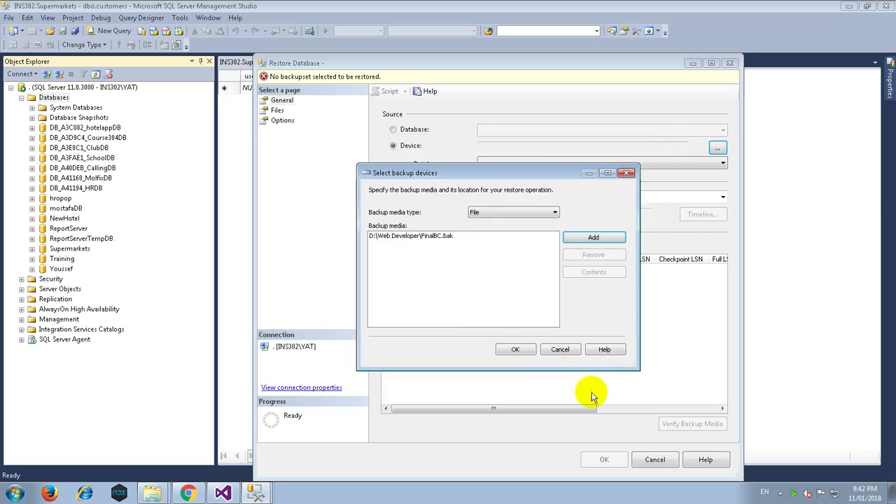
pyautogui.click(515, 350)
pyautogui.click(604, 460)
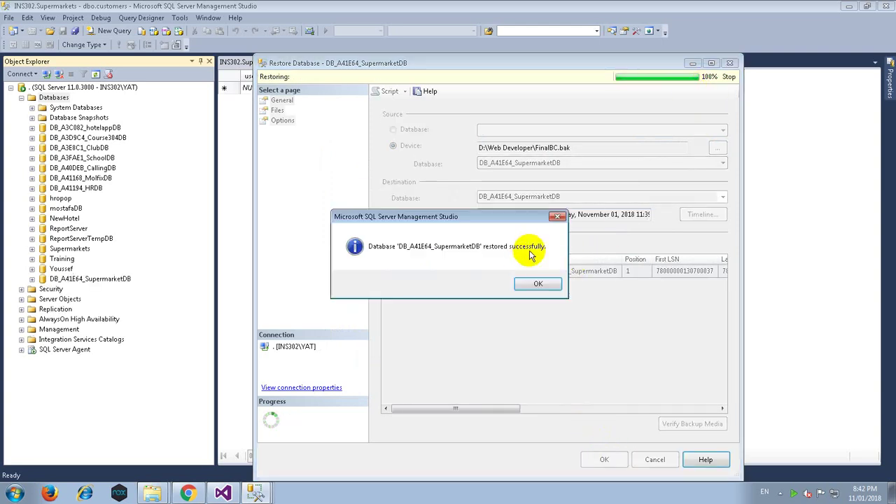
pyautogui.click(537, 284)
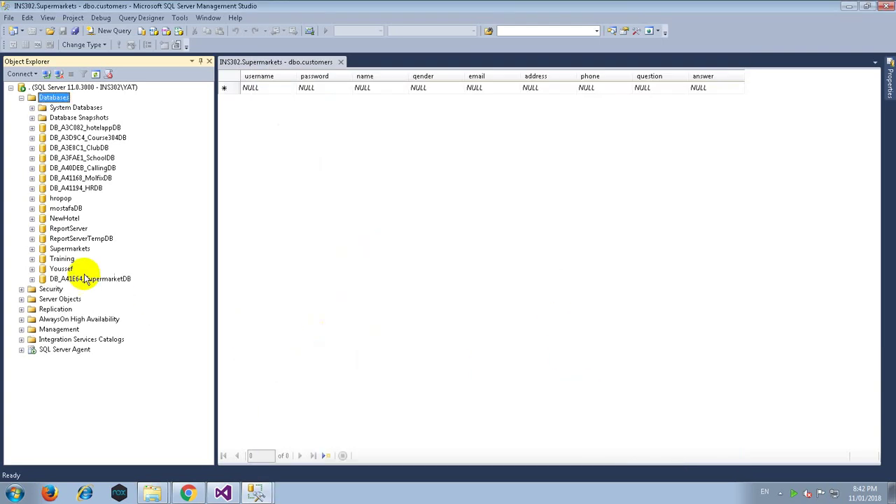
# Browse the restored DB_A41E64_SupermarketDB's tables and diagrams, dismissing the diagram support warning.
pyautogui.doubleClick(89, 280)
pyautogui.doubleClick(72, 299)
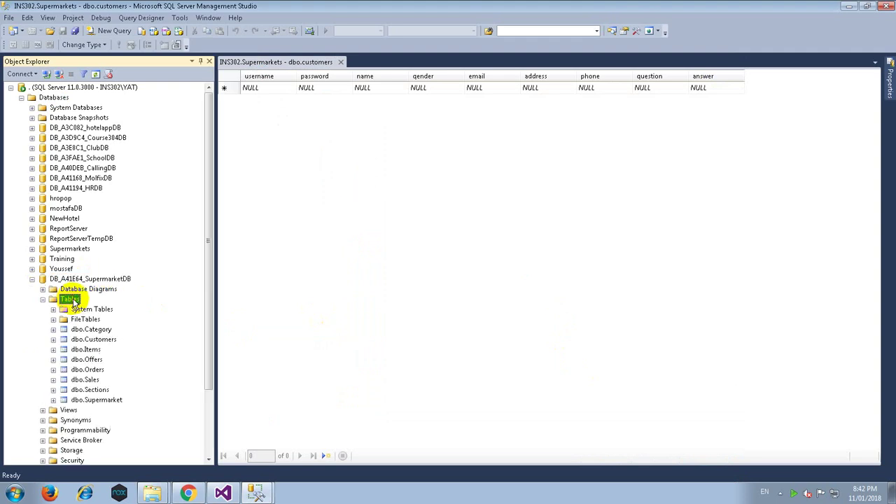
pyautogui.click(340, 61)
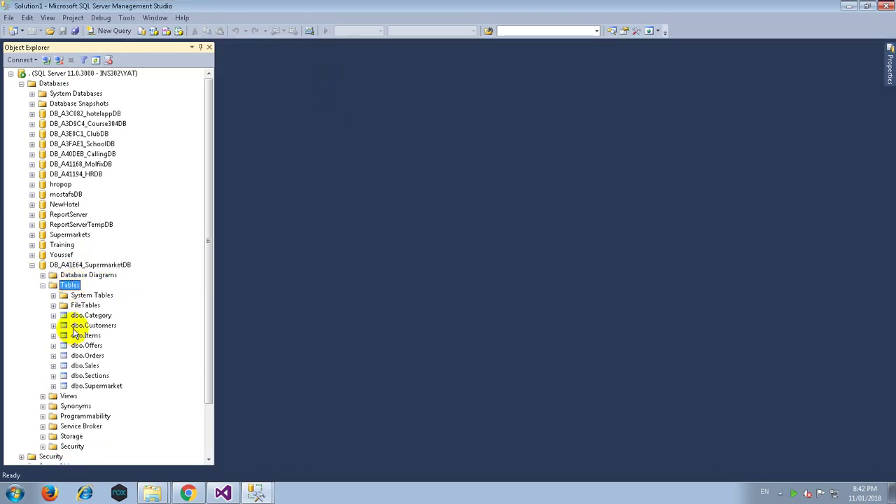
pyautogui.doubleClick(71, 274)
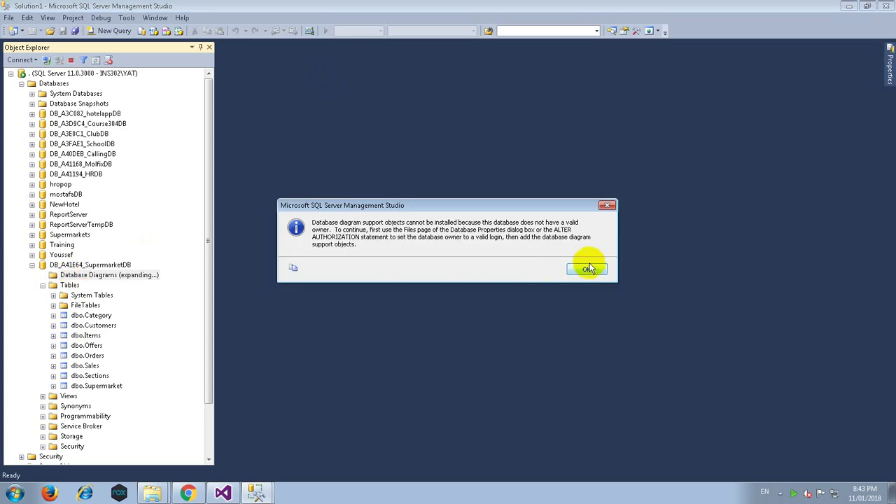
pyautogui.click(588, 268)
# Cancel the failed Supermarkets database deletion dialog.
pyautogui.click(223, 493)
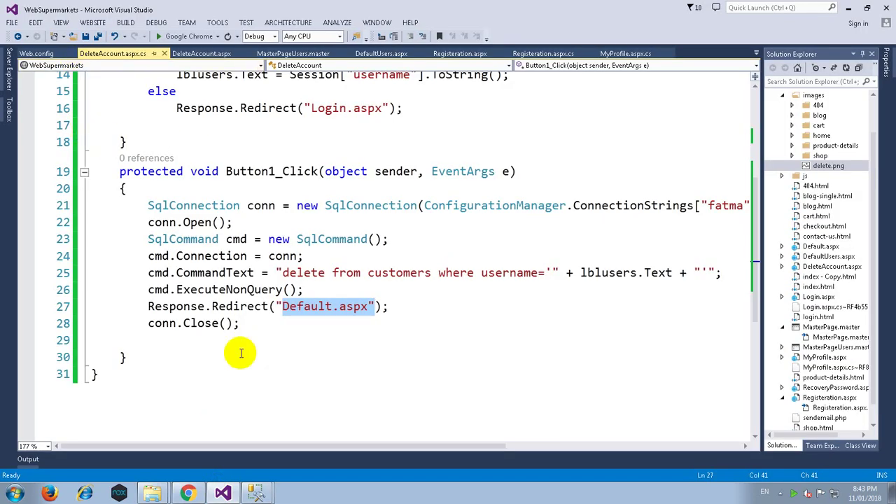
pyautogui.click(255, 493)
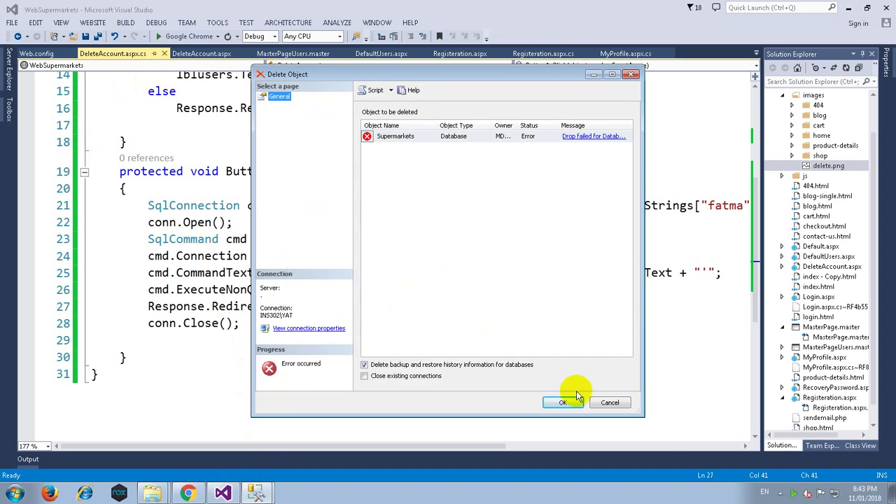
pyautogui.click(612, 404)
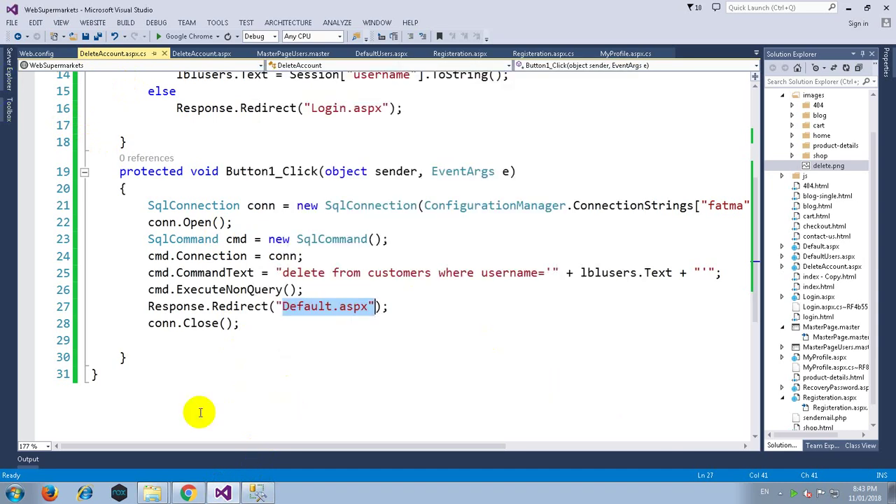
# Add a data connection to server '.' with database DB_A41E64_SupermarketDB.
pyautogui.click(10, 81)
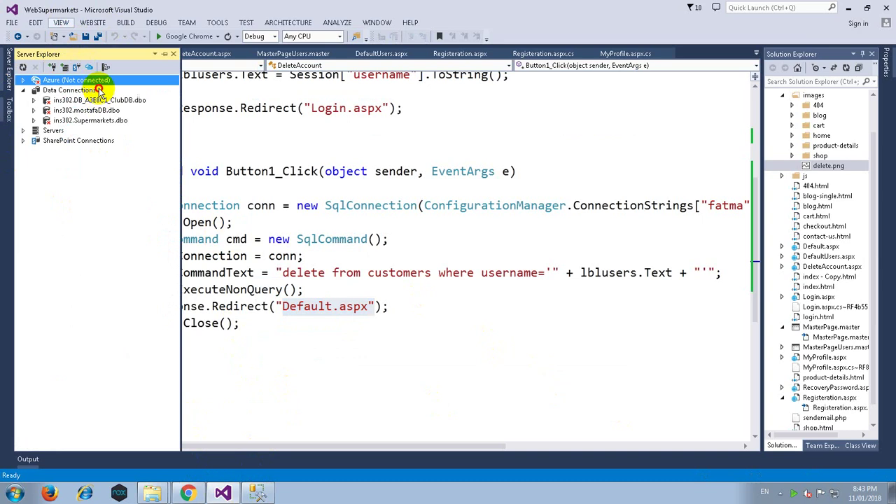
pyautogui.press('Escape')
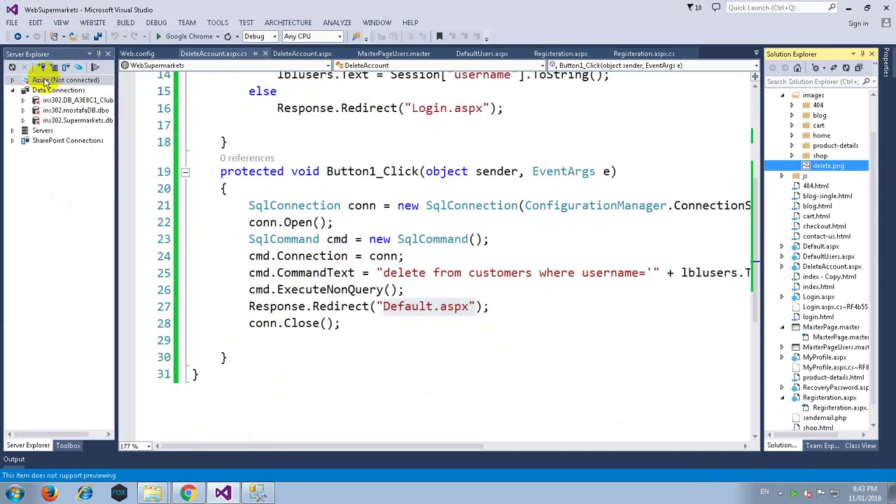
pyautogui.click(45, 67)
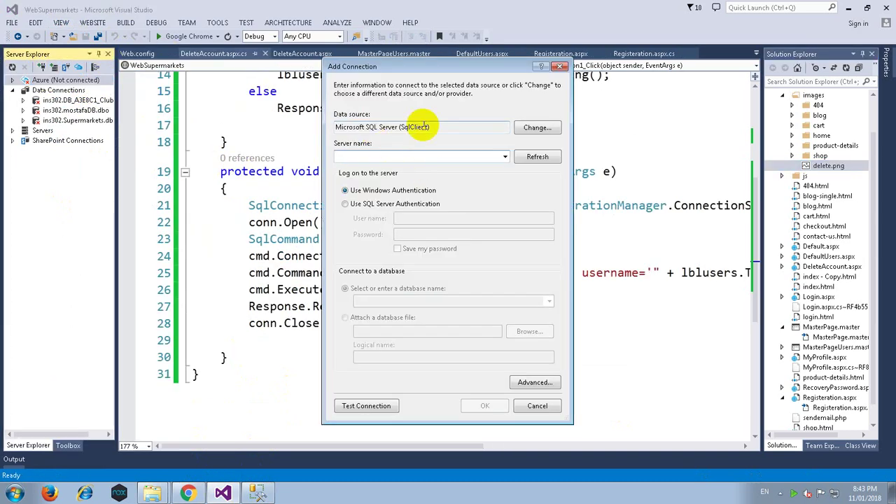
pyautogui.write('(')
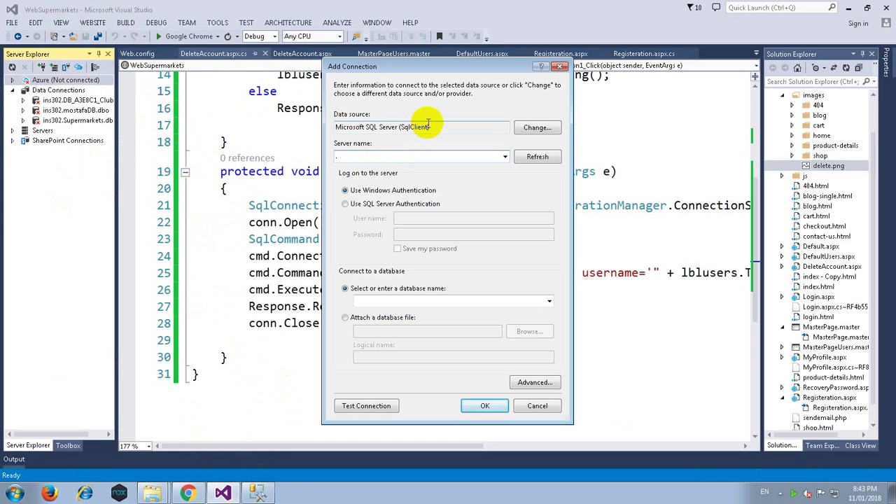
pyautogui.click(549, 301)
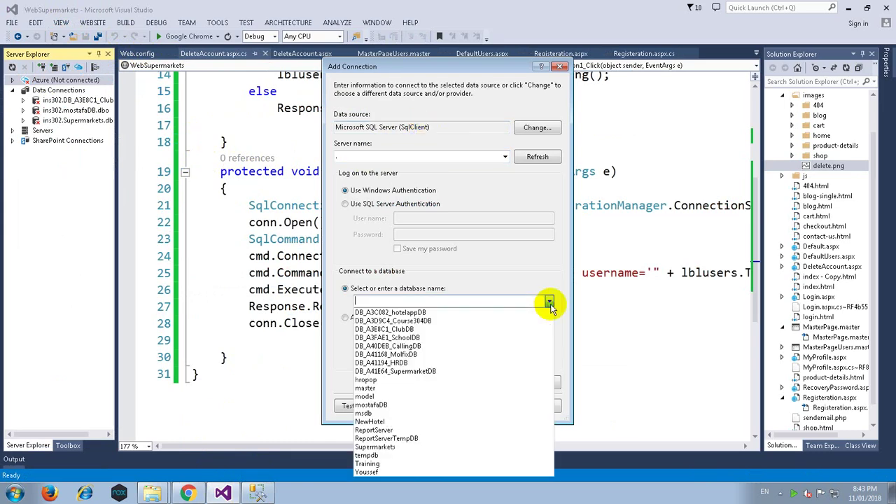
pyautogui.click(425, 371)
pyautogui.click(473, 406)
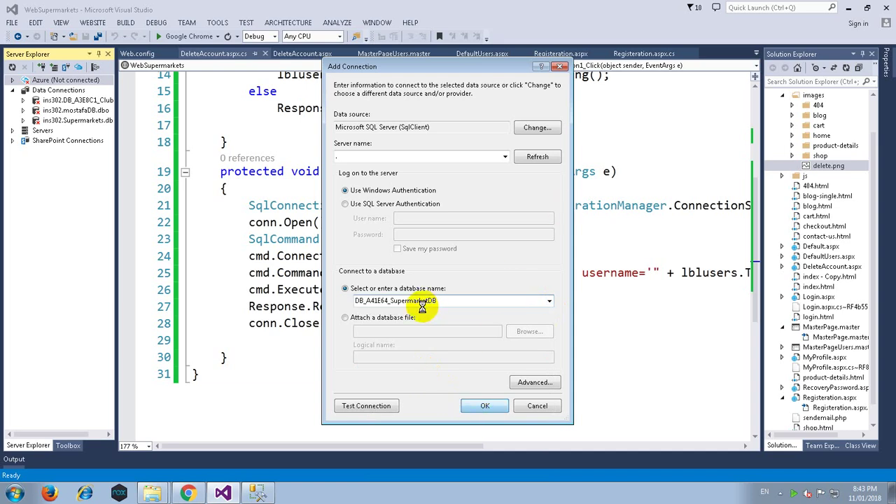
# Check the restored DB_A41E64_SupermarketDB in Management Studio, then return to Visual Studio.
pyautogui.hotkey('alt', 'Tab')
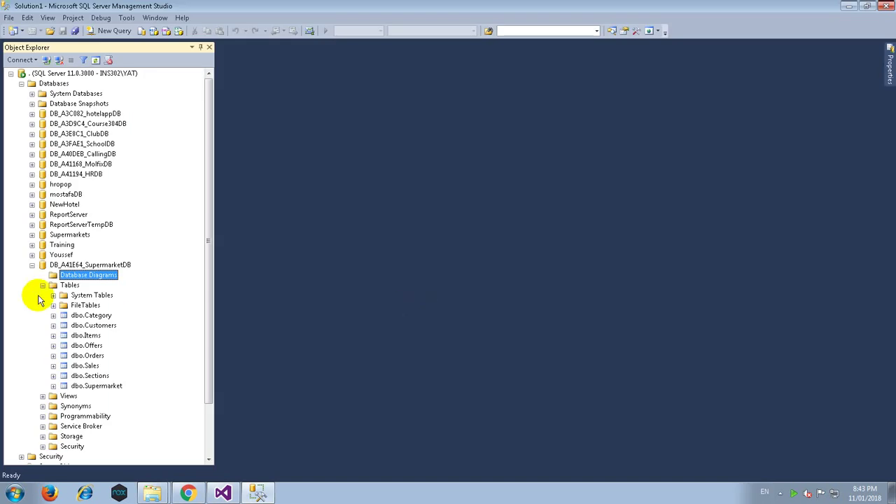
pyautogui.click(81, 265)
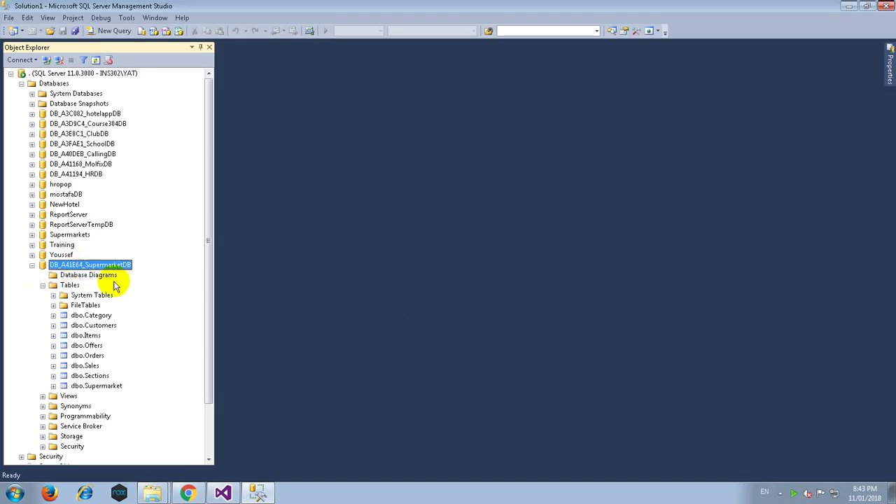
pyautogui.click(223, 492)
# Expand the new SupermarketDB connection and copy its Connection String from Properties.
pyautogui.doubleClick(67, 110)
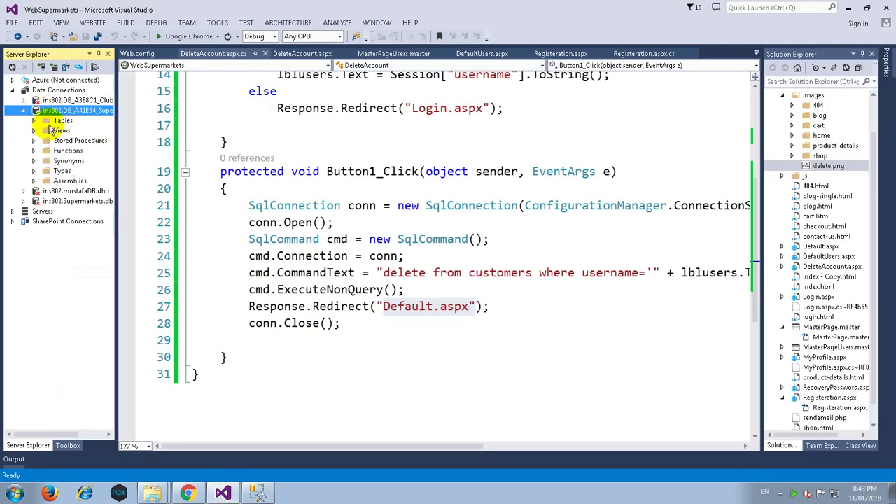
pyautogui.doubleClick(62, 121)
pyautogui.moveTo(117, 150); pyautogui.dragTo(144, 158)
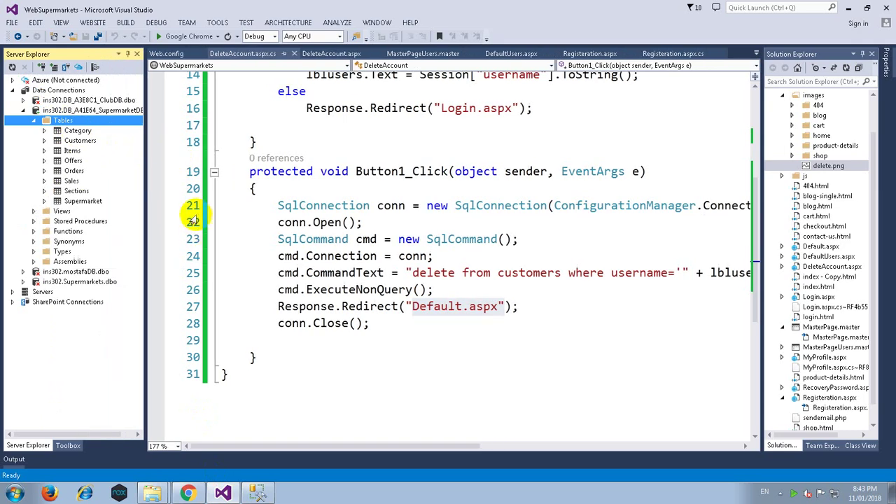
pyautogui.click(109, 112)
pyautogui.press('F4')
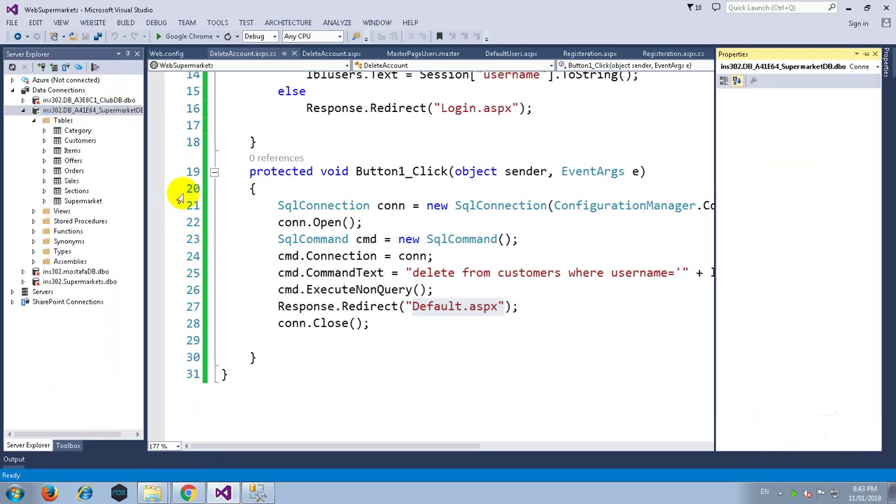
pyautogui.click(816, 115)
pyautogui.rightClick(818, 116)
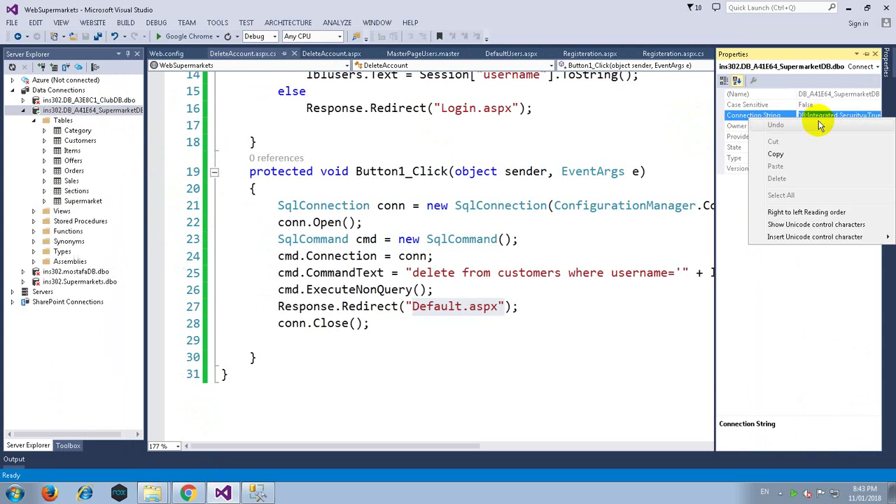
pyautogui.click(795, 154)
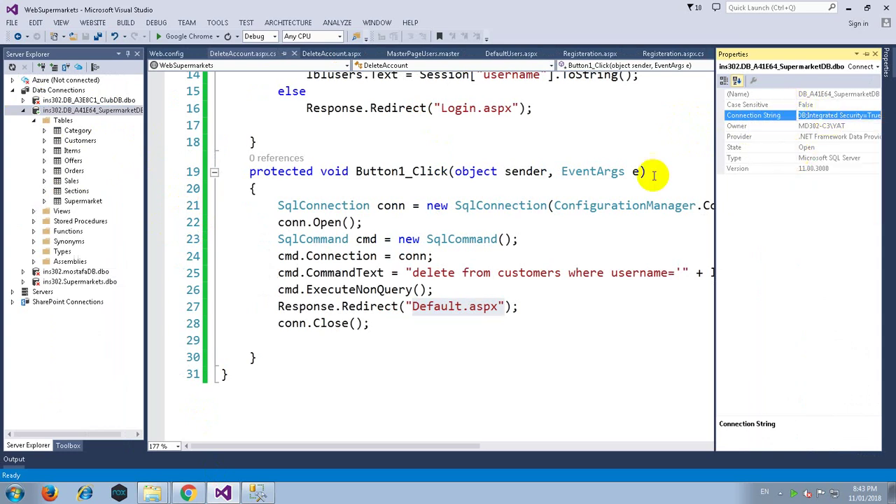
# Replace Web.config's old Supermarkets connection string with the copied one and save.
pyautogui.click(578, 172)
pyautogui.scroll(-1, 862, 412)
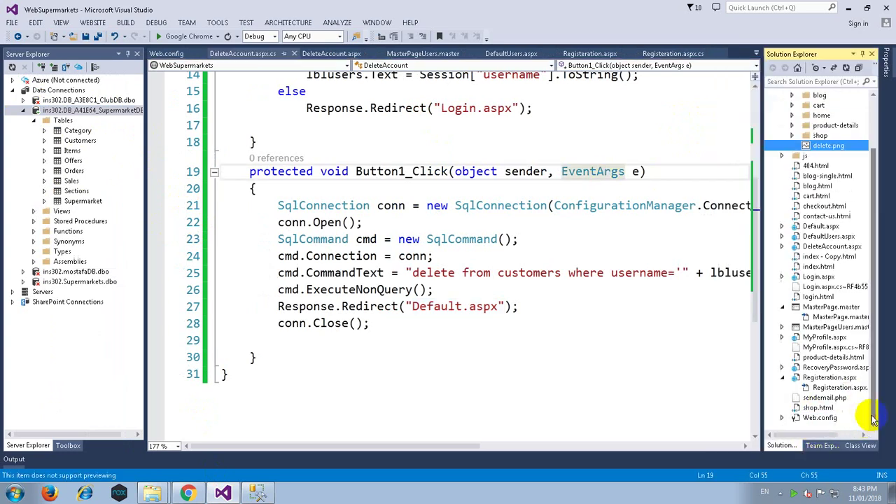
pyautogui.doubleClick(819, 418)
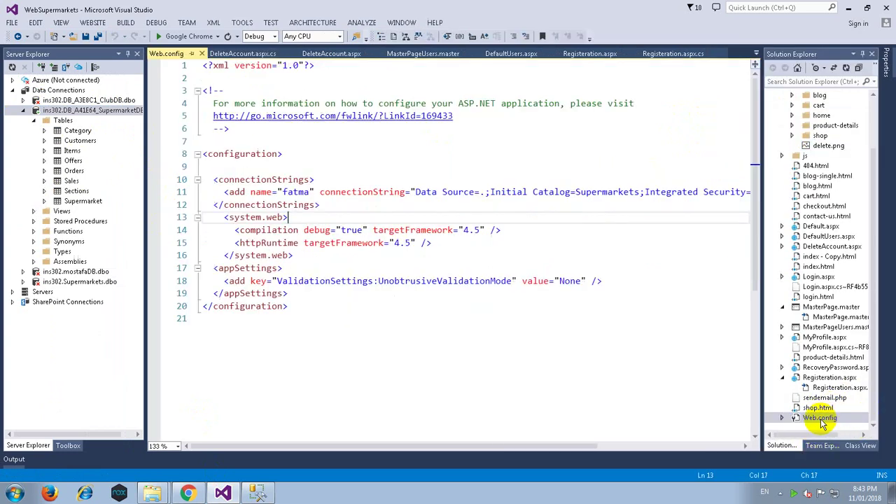
pyautogui.click(415, 192)
pyautogui.hotkey('shift', 'End')
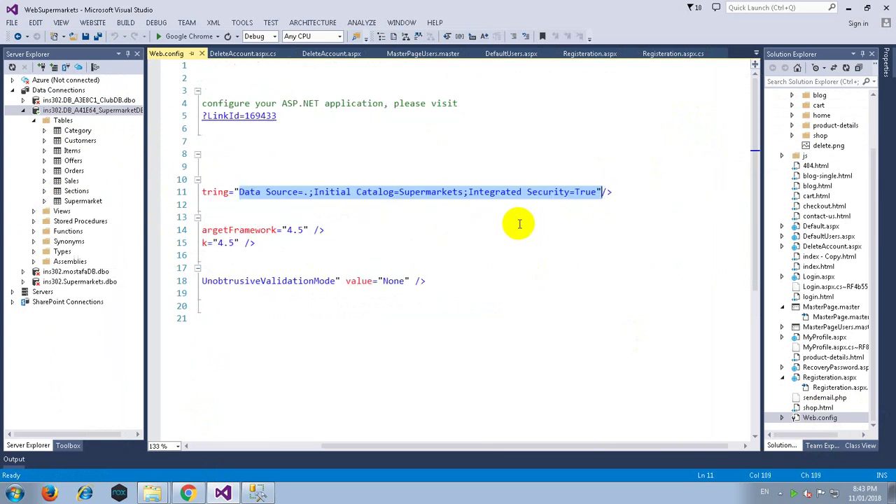
pyautogui.write('Data Source=.;Initial Catalog=DB_A41E64_SupermarketDB;Integrated Security=True')
pyautogui.hotkey('ctrl', 's')
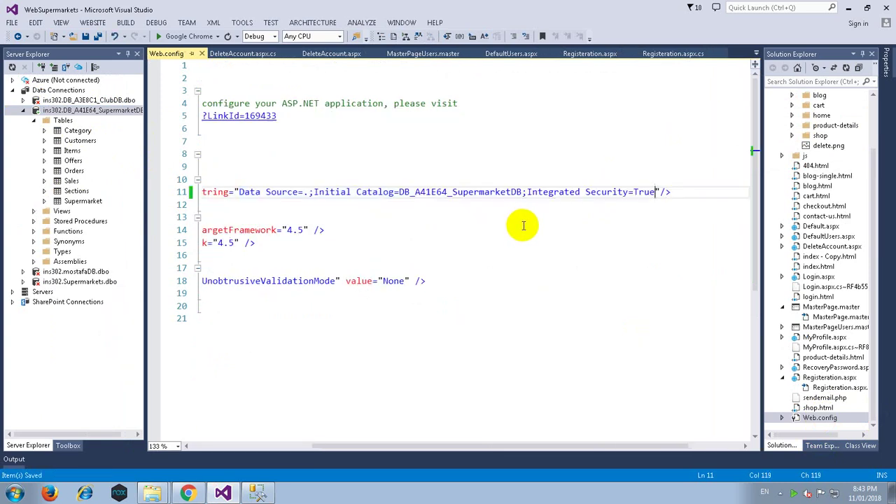
pyautogui.click(79, 140)
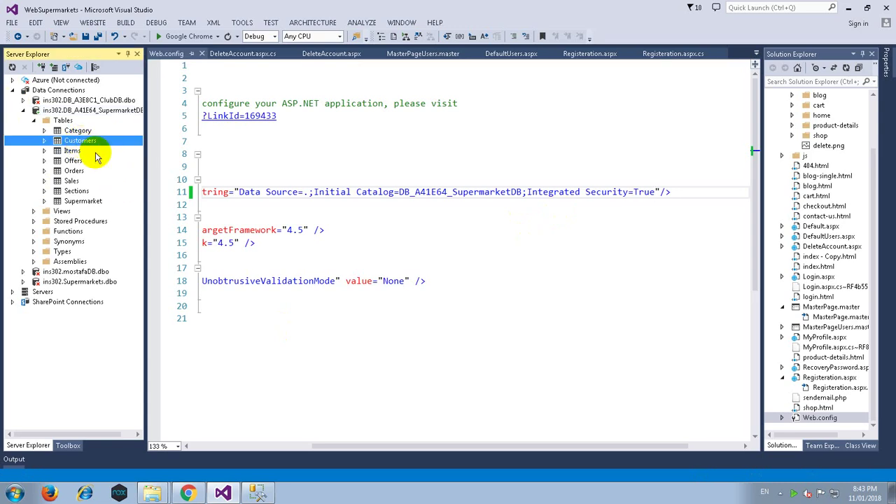
# Open dbo.Customers with Edit Top 200 Rows to view its 4 customer records.
pyautogui.click(258, 494)
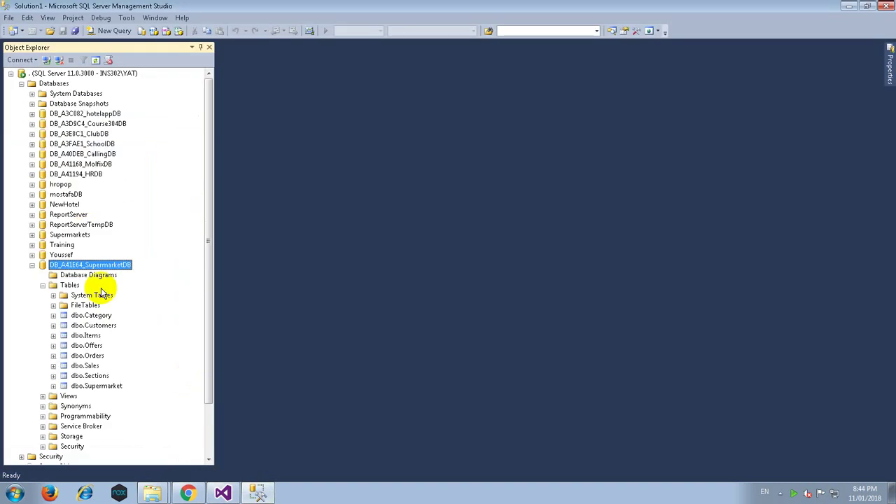
pyautogui.rightClick(94, 325)
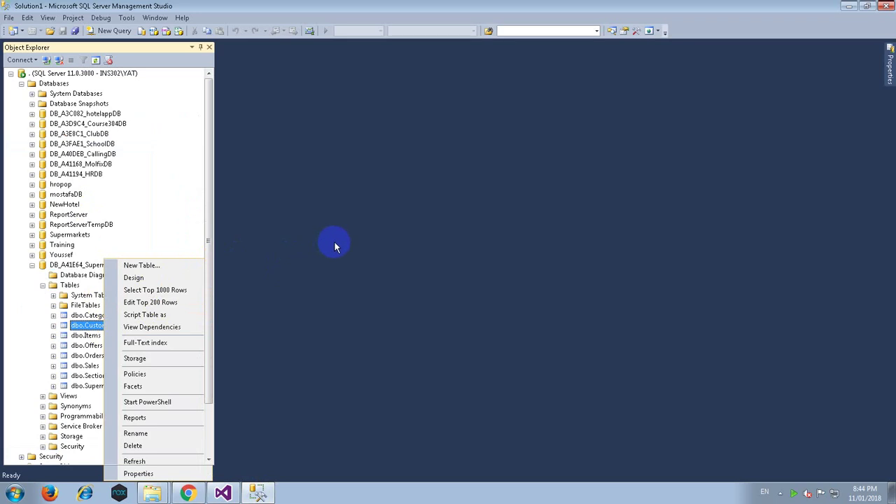
pyautogui.press('e')
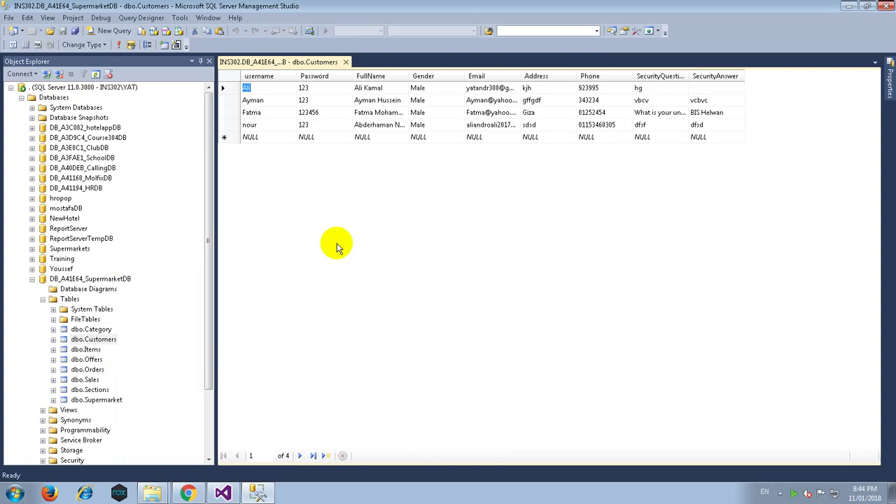
pyautogui.click(272, 88)
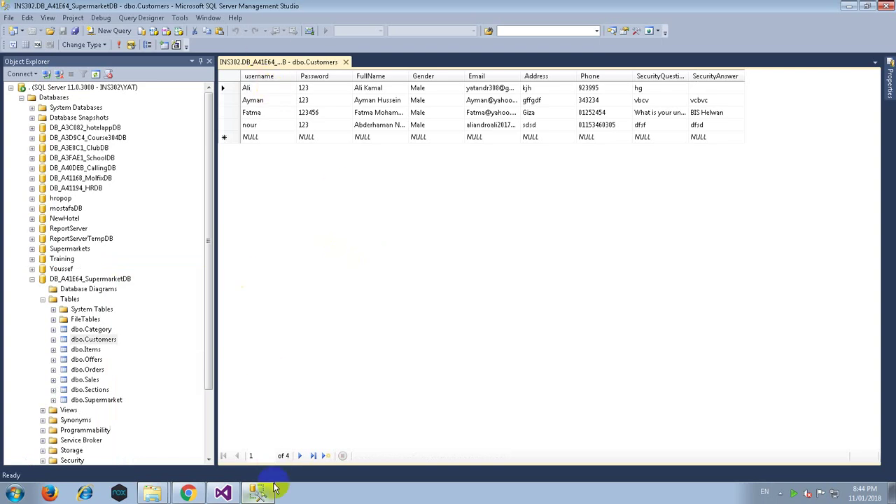
# Log out of the E-Shopper site in its Chrome tab at localhost:1602.
pyautogui.click(187, 494)
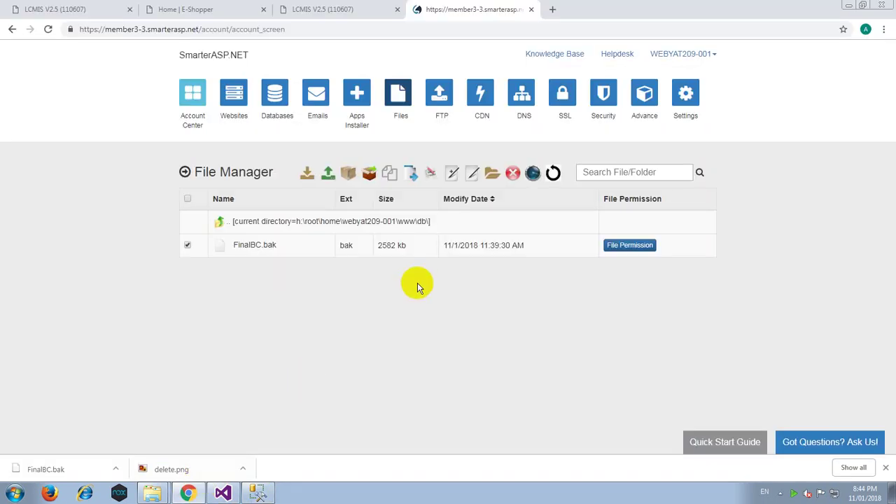
pyautogui.click(303, 7)
pyautogui.click(245, 9)
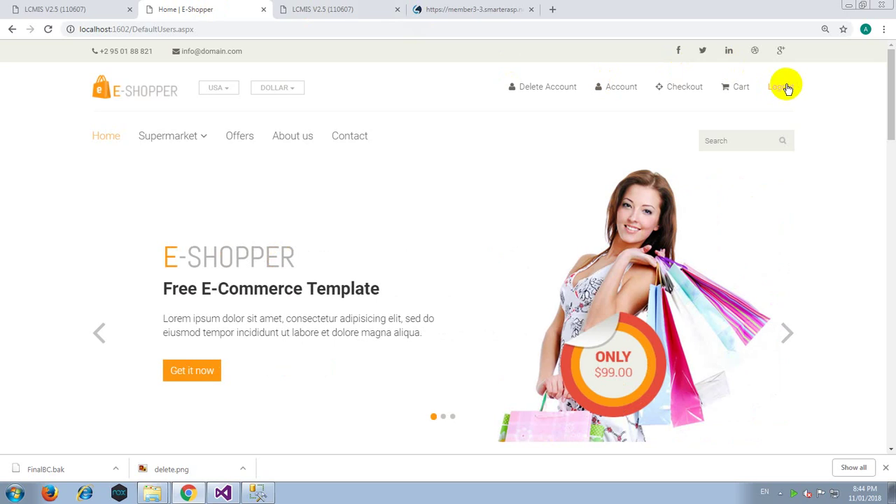
pyautogui.click(787, 89)
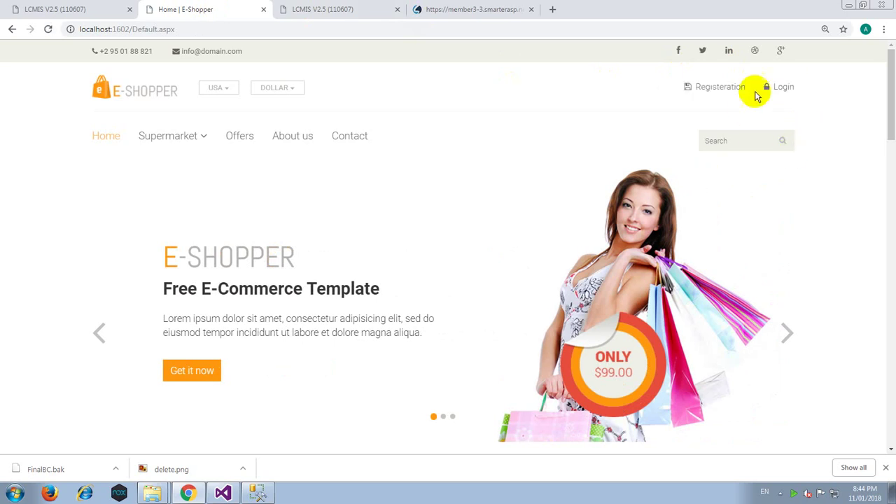